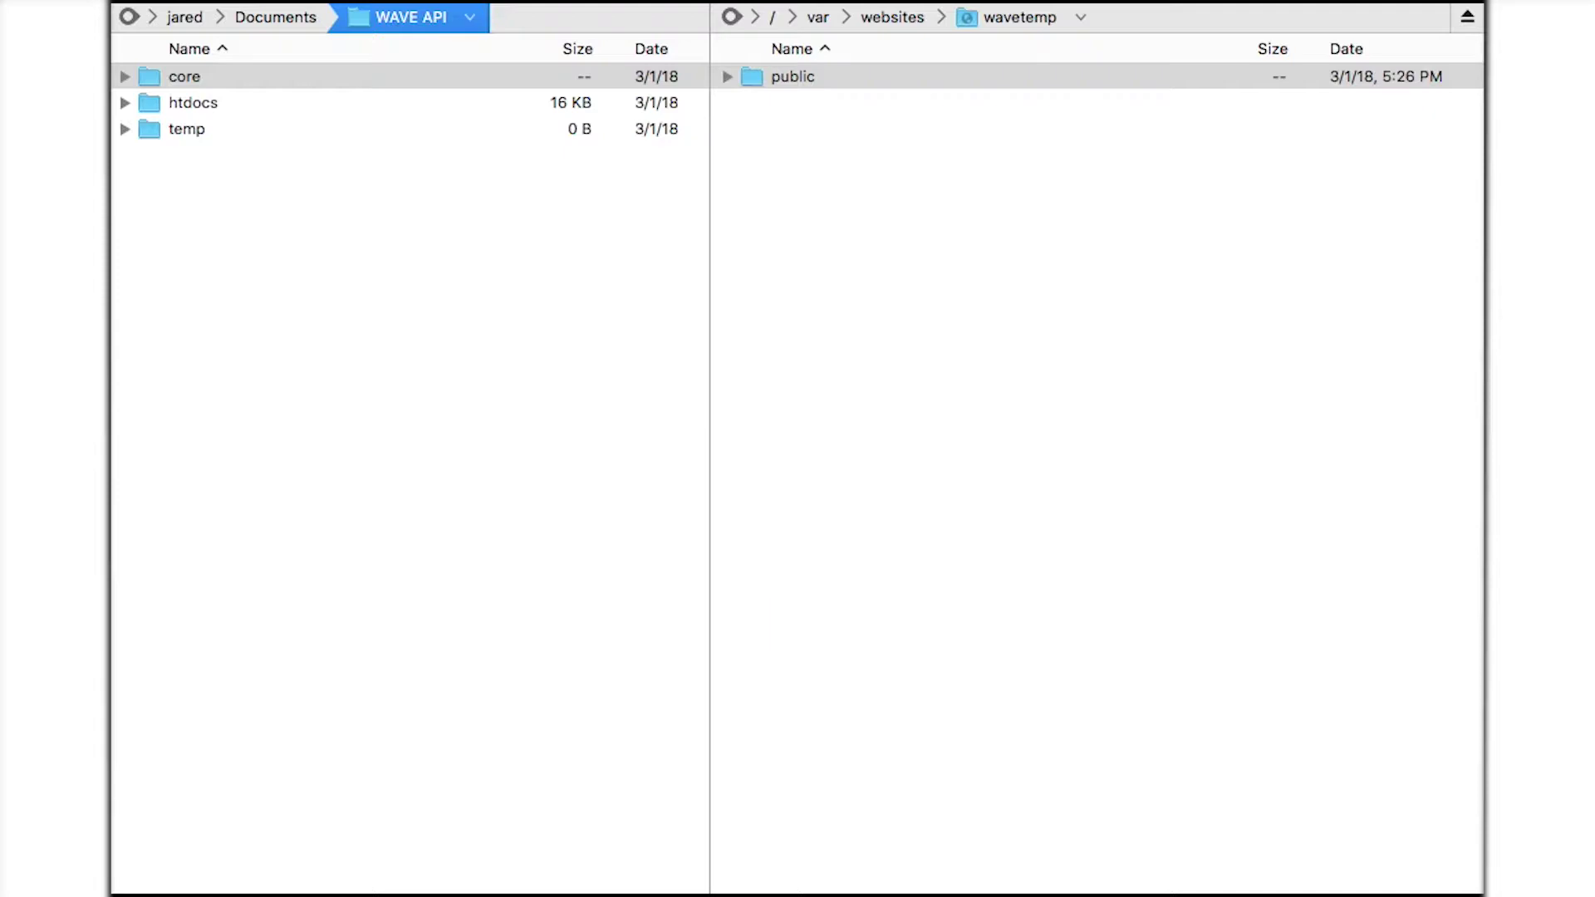
Expand the local core, htdocs and temp folders of the WAVE API package.
click(125, 78)
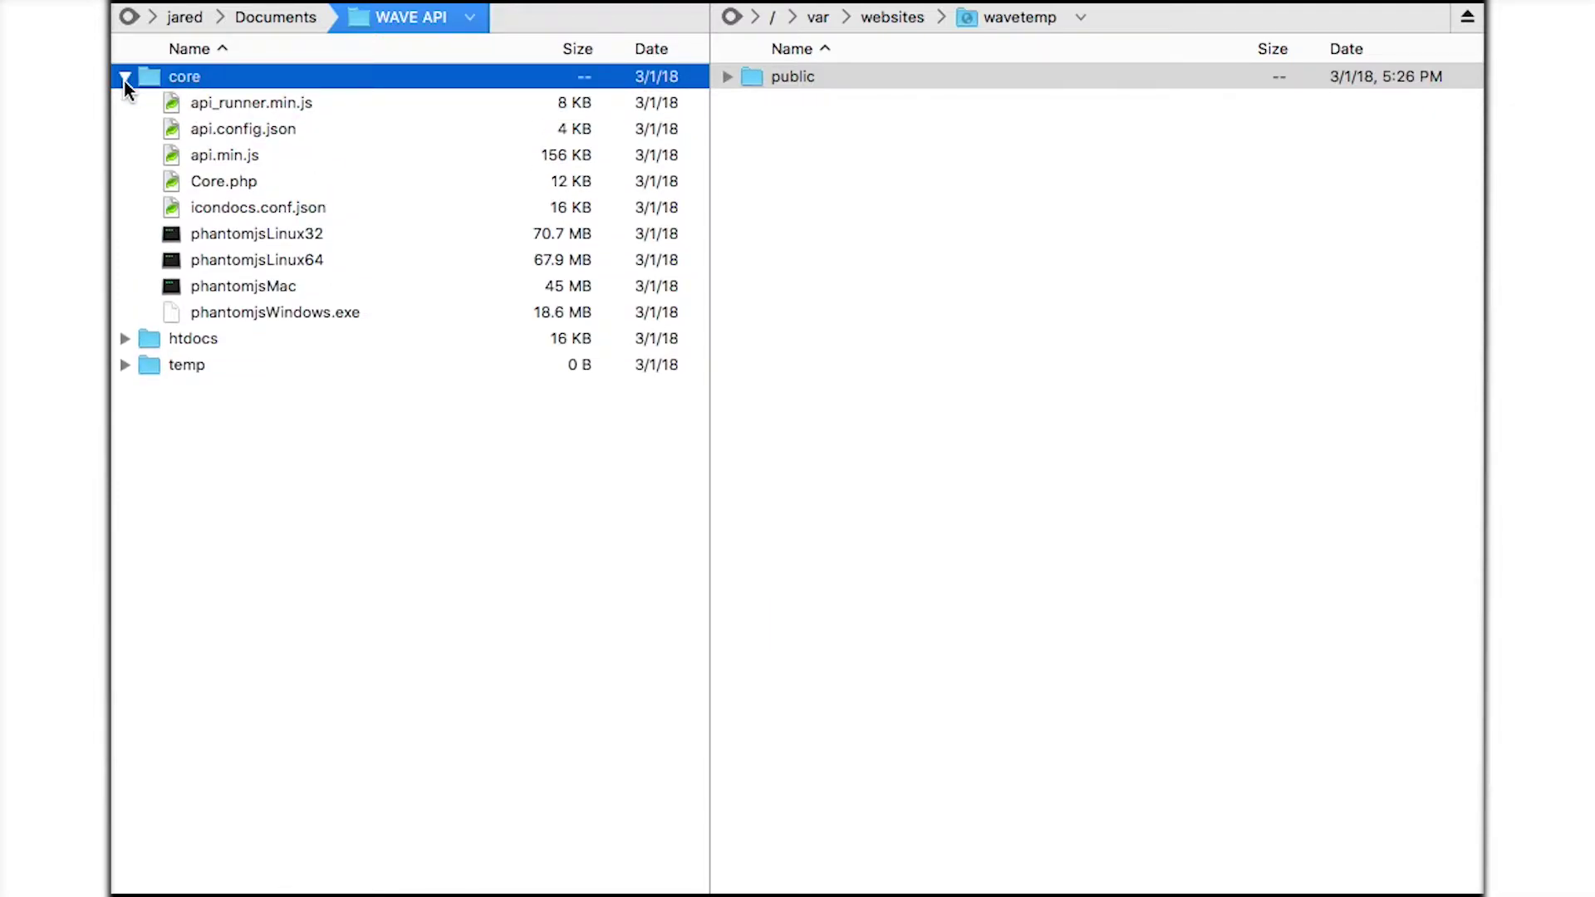
click(126, 339)
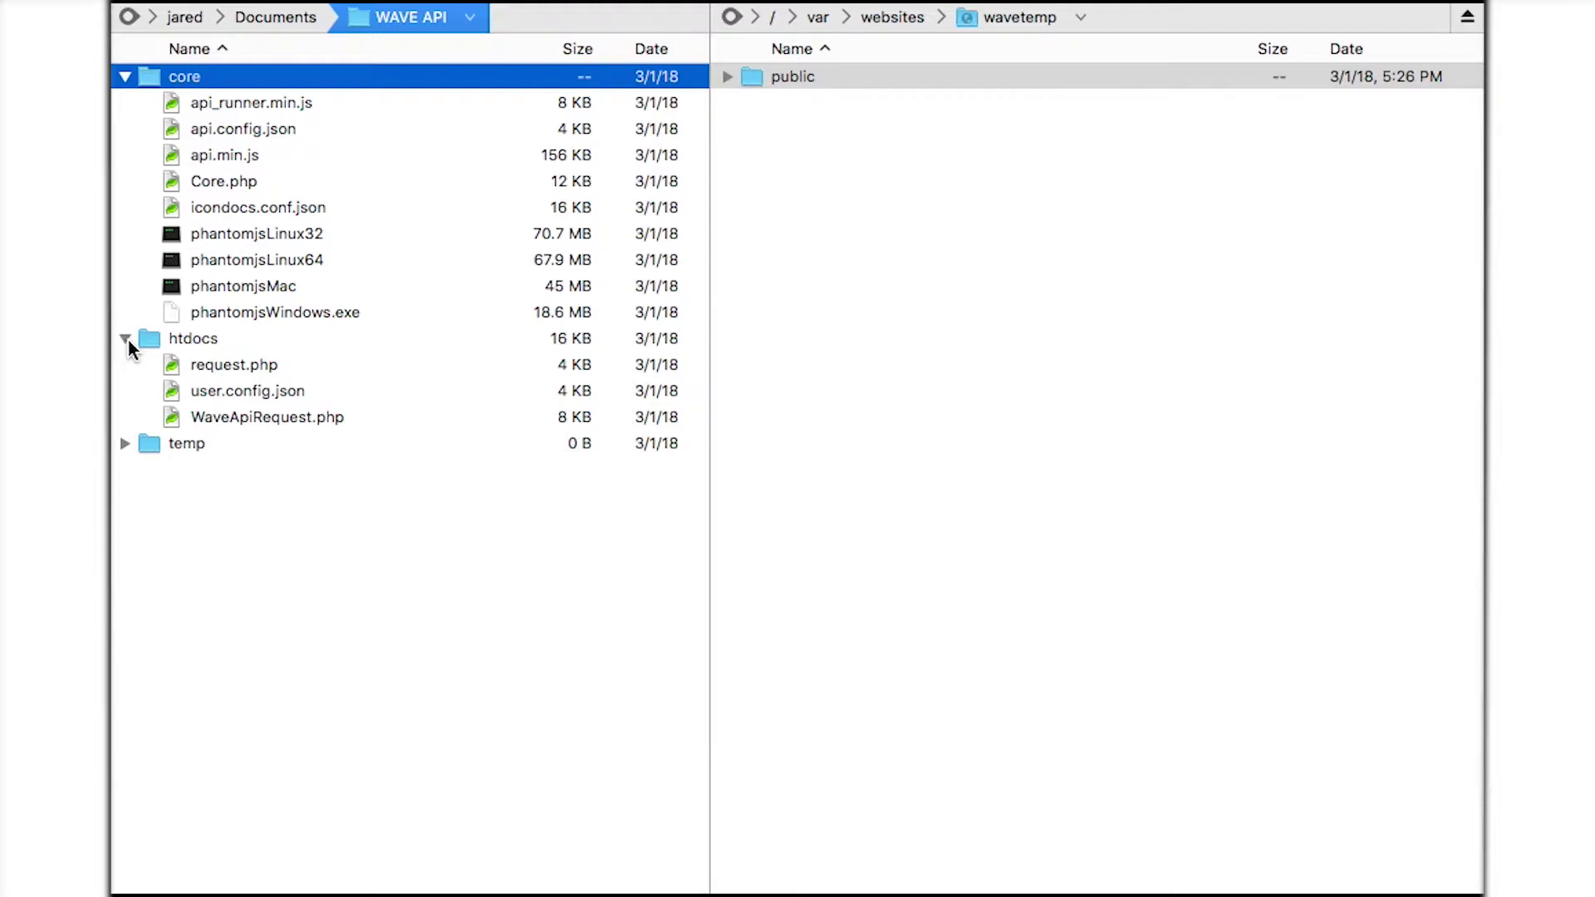
click(125, 444)
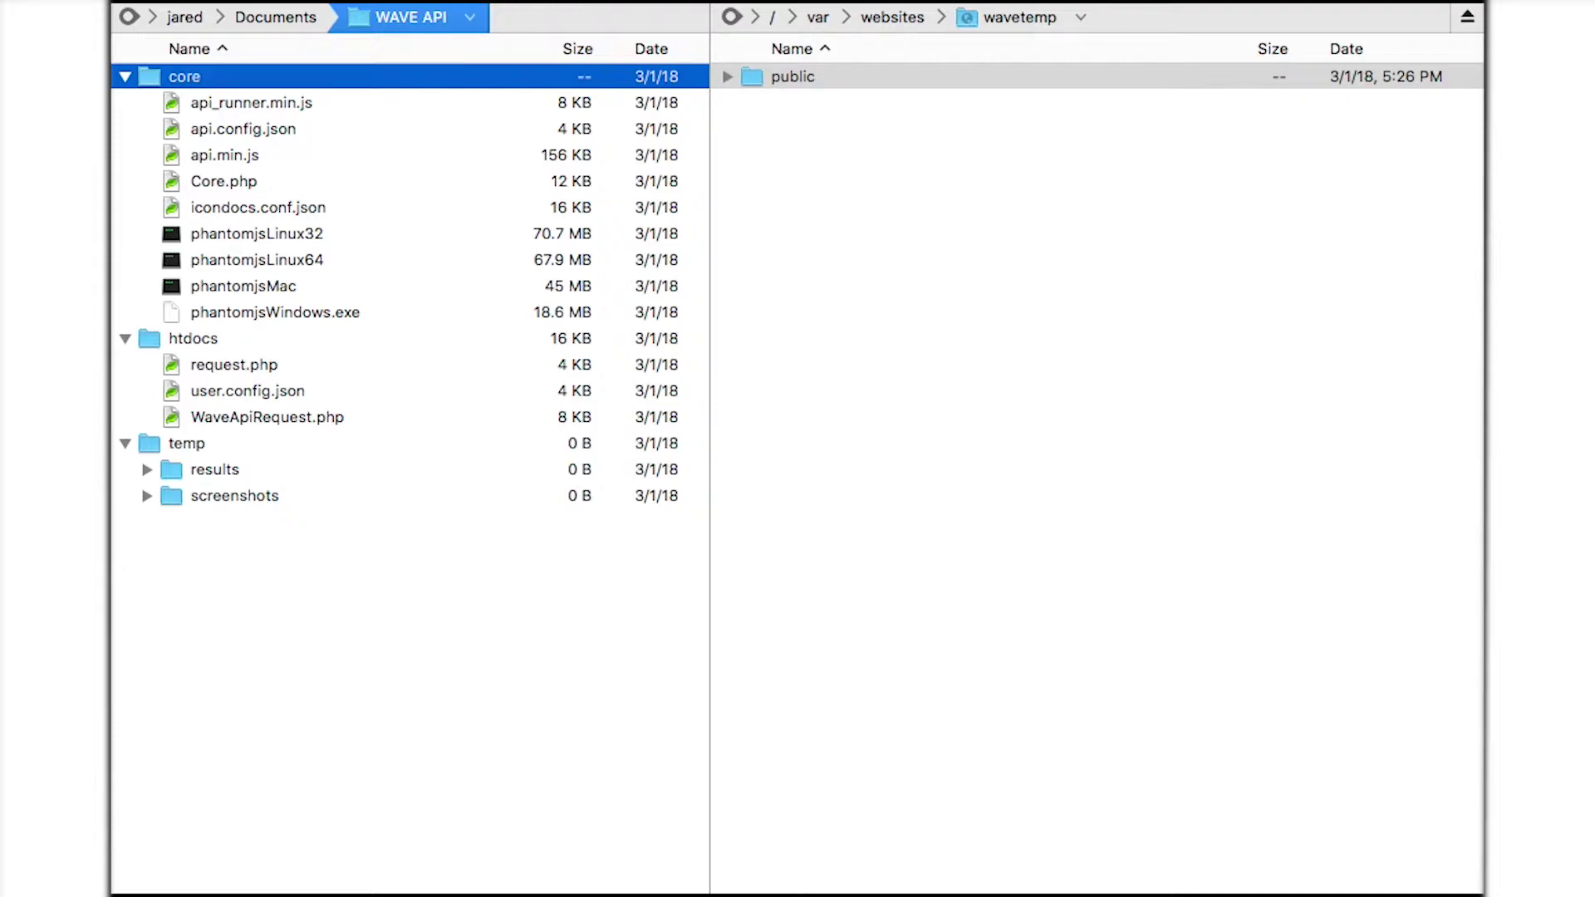
Point out the phantomjs binaries: phantomjsLinux32, phantomjsMac and phantomjsWindows.exe.
click(195, 235)
shift+click(227, 309)
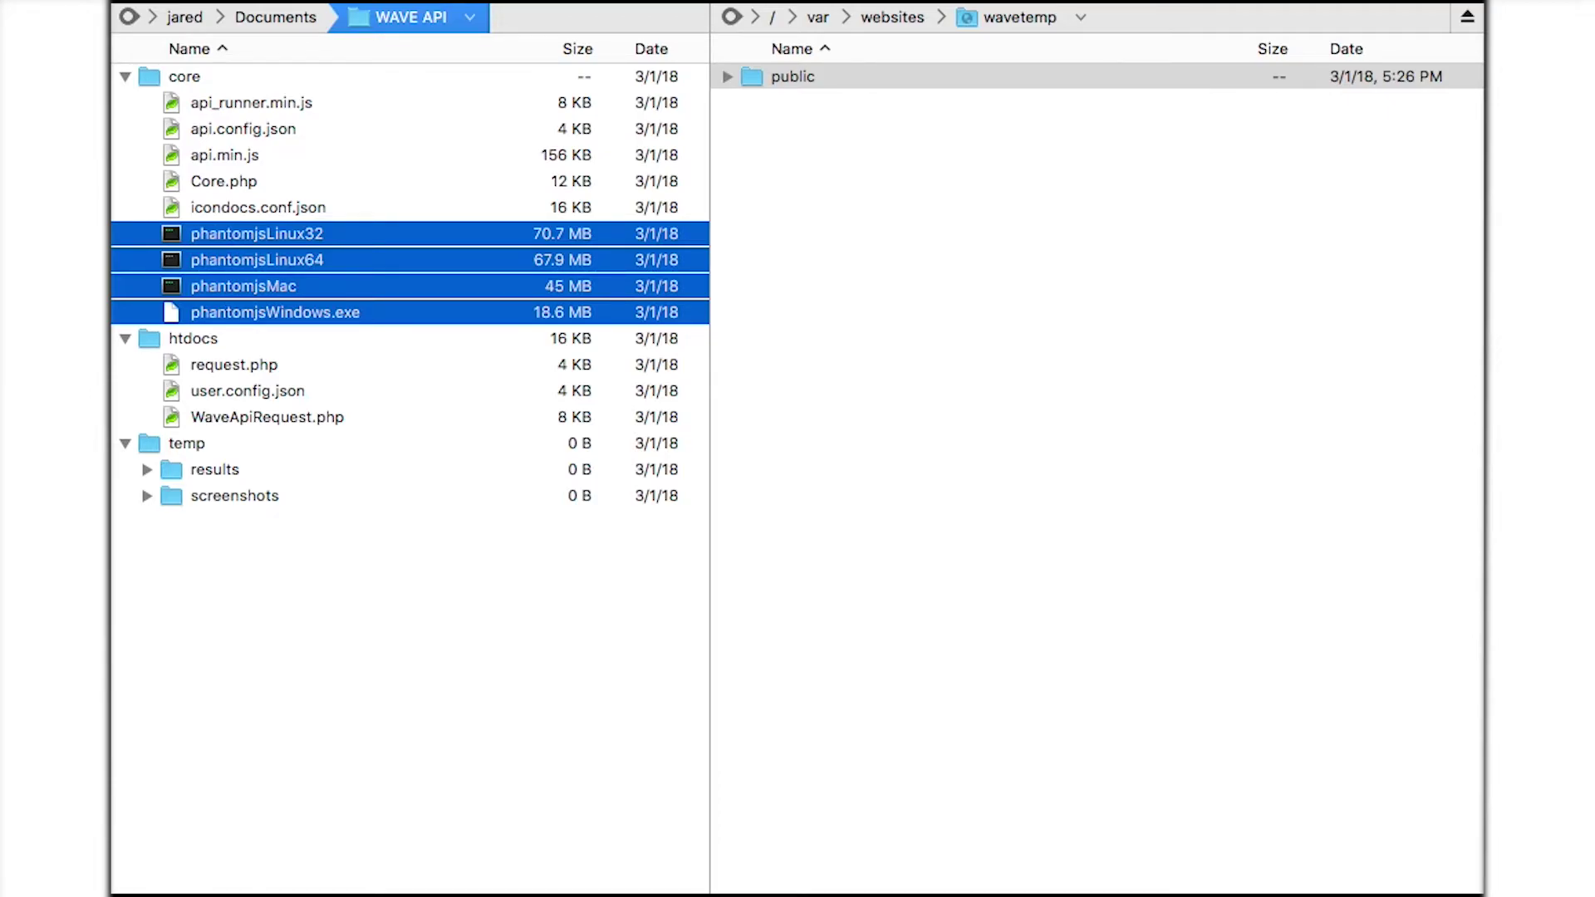
click(236, 240)
click(230, 285)
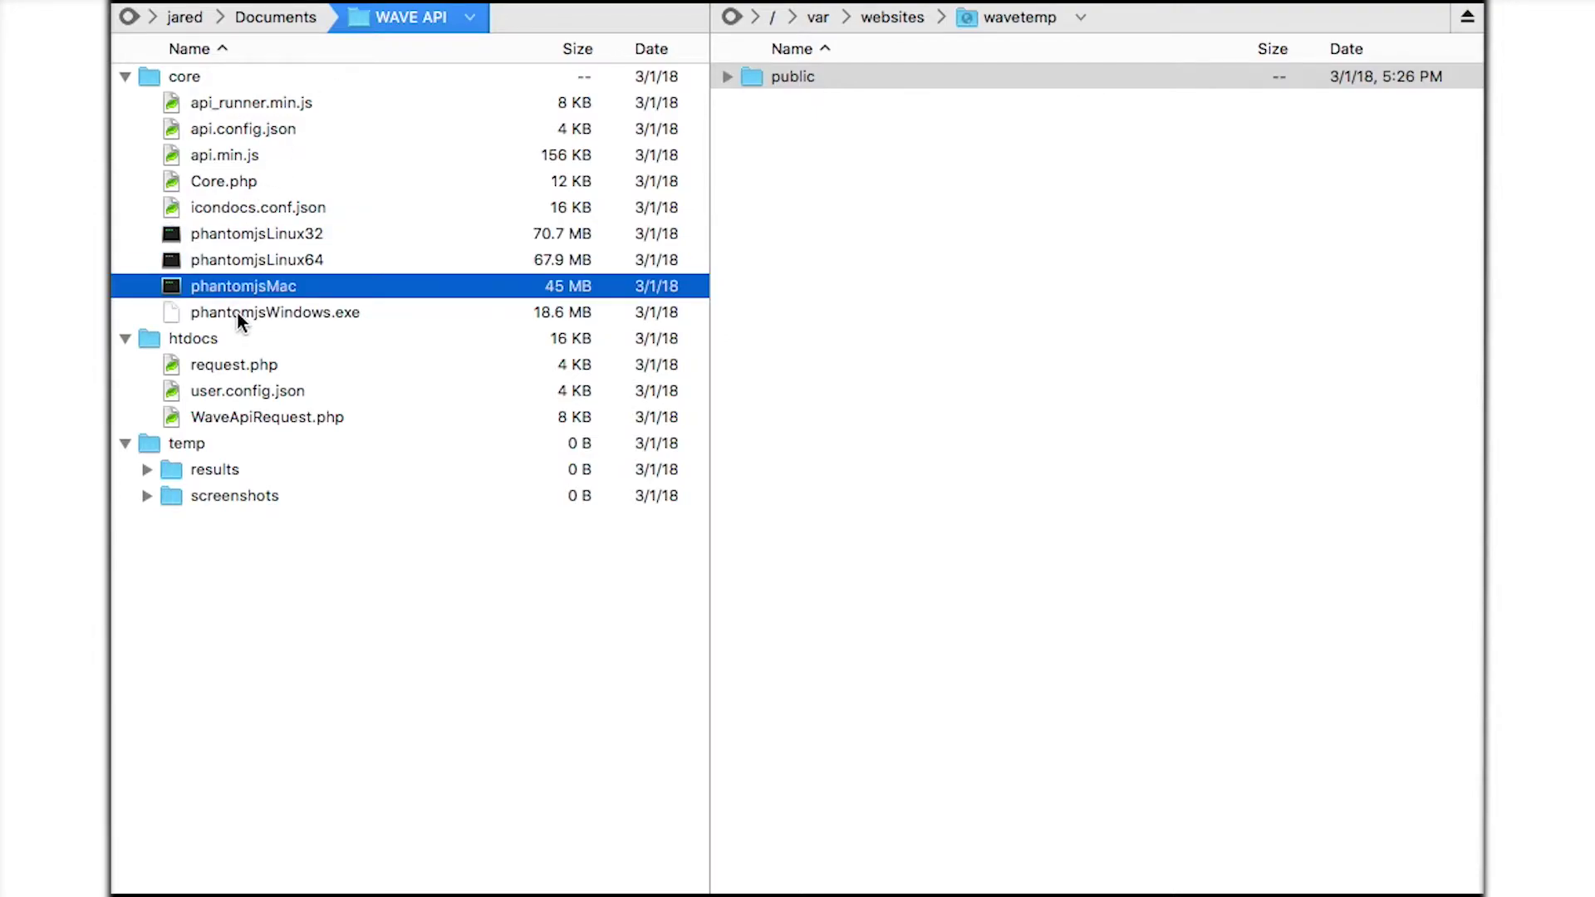
click(238, 316)
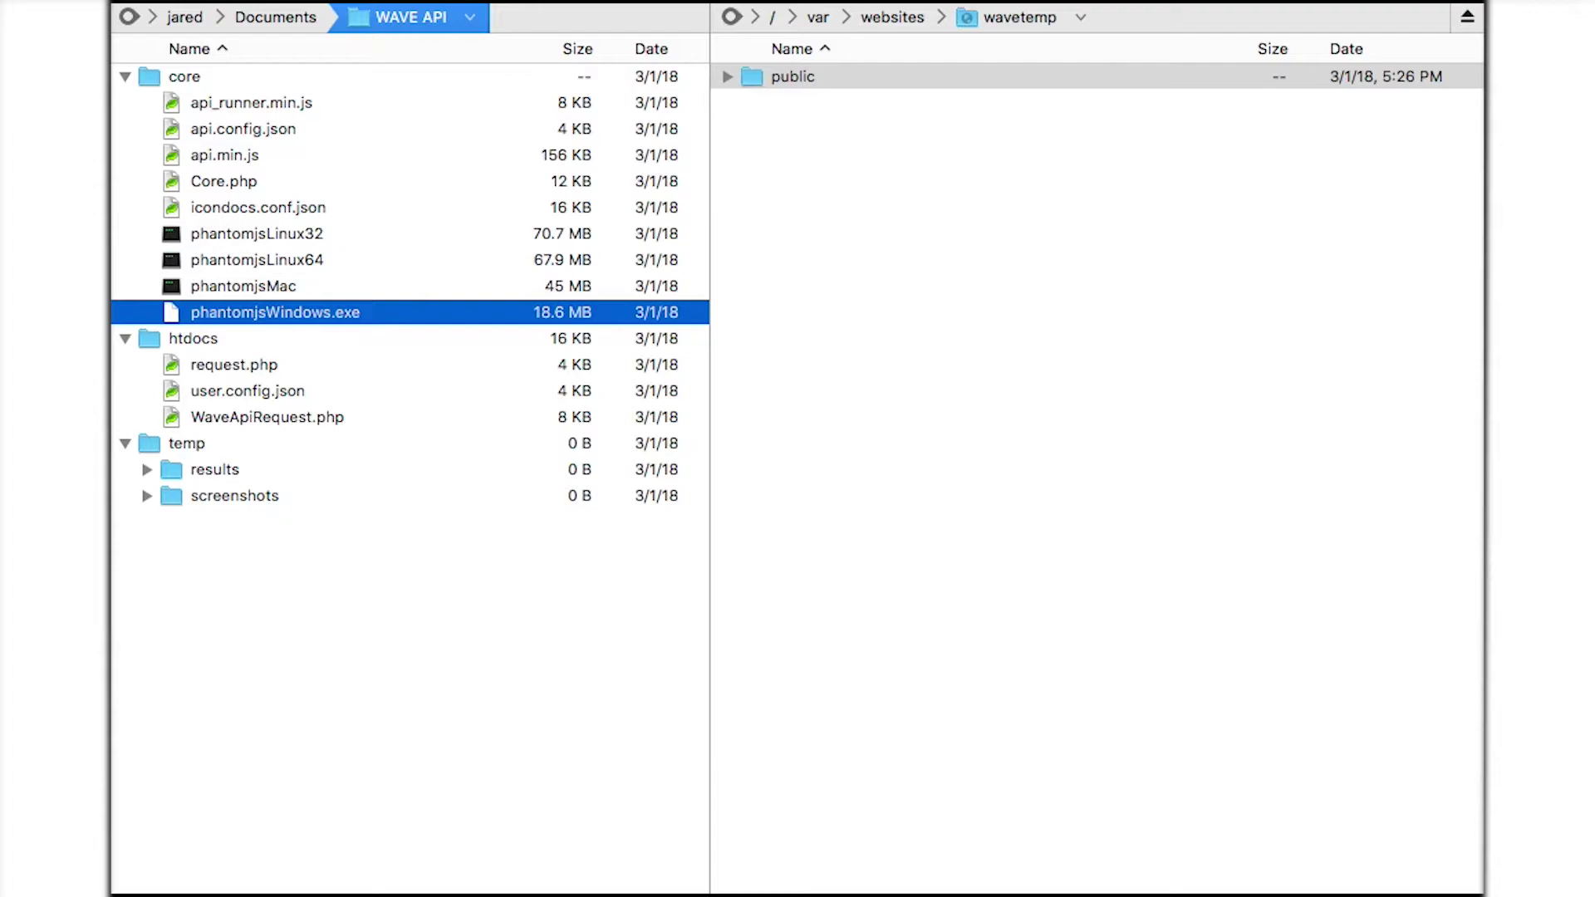
Create a new folder named core in the server's wavetemp folder.
click(764, 161)
right_click(765, 161)
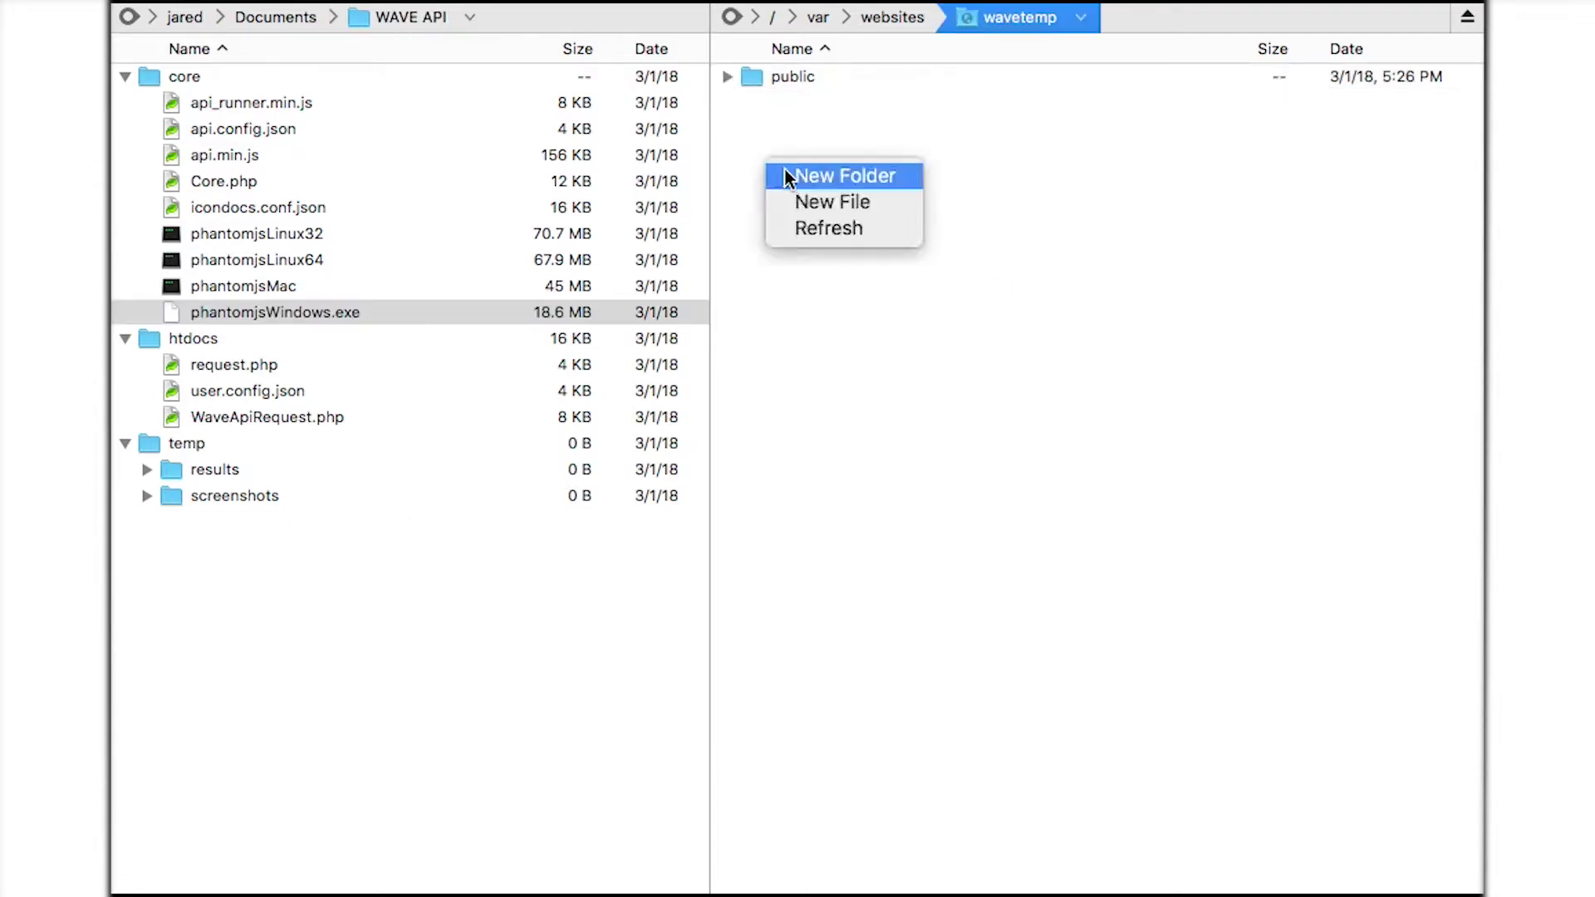
click(817, 176)
text(core)
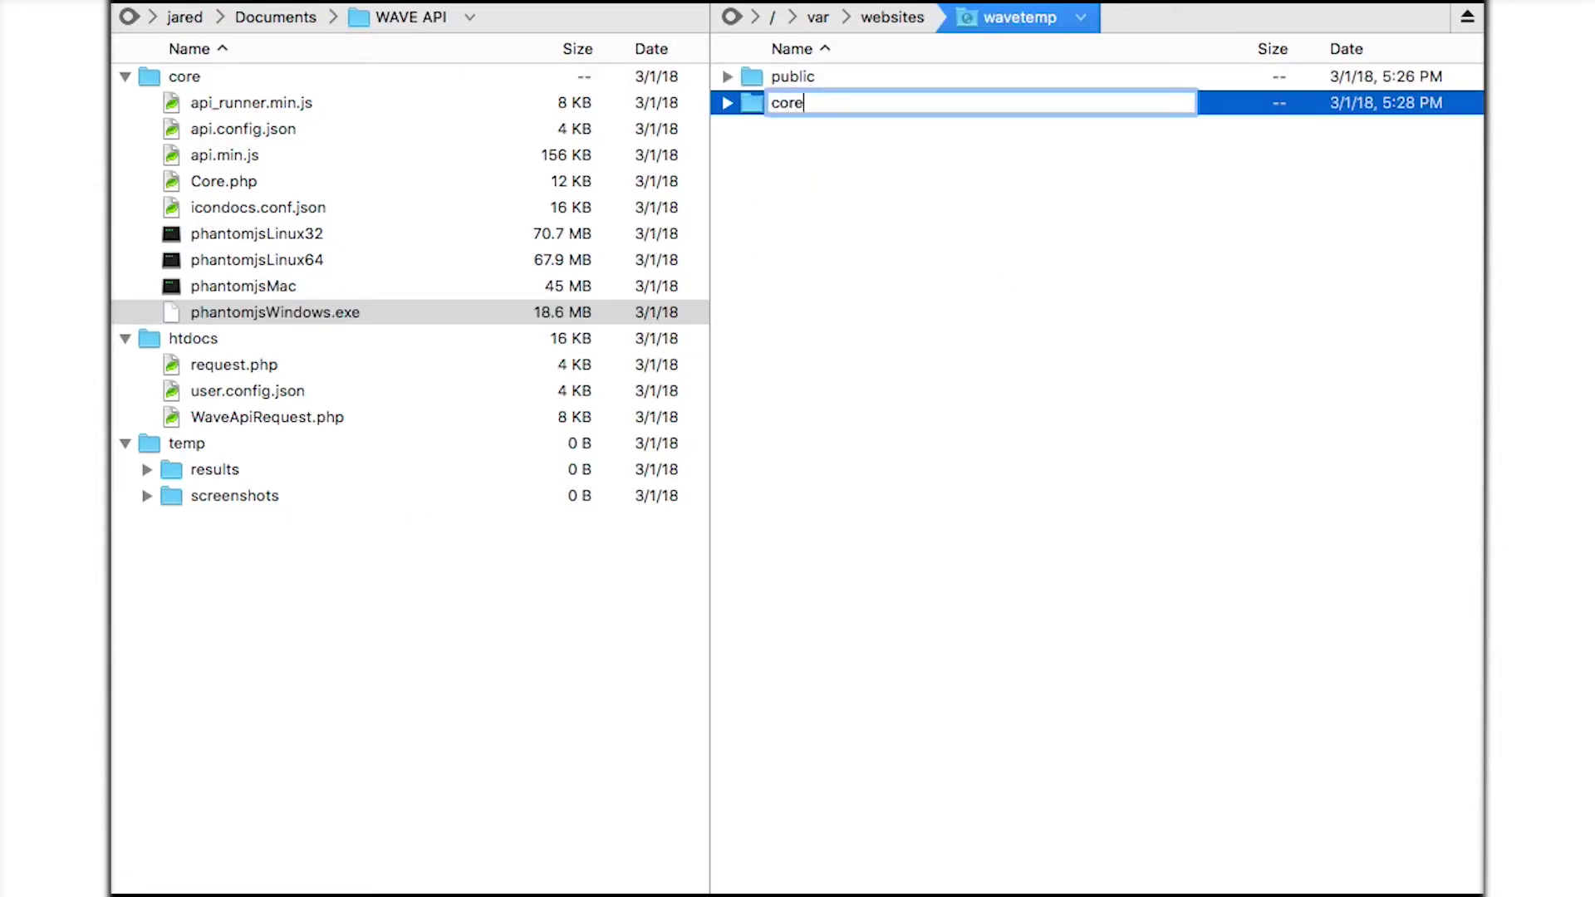
key(Return)
Copy the six Linux core files, including phantomjsLinux64, into server core and upload temp.
click(199, 98)
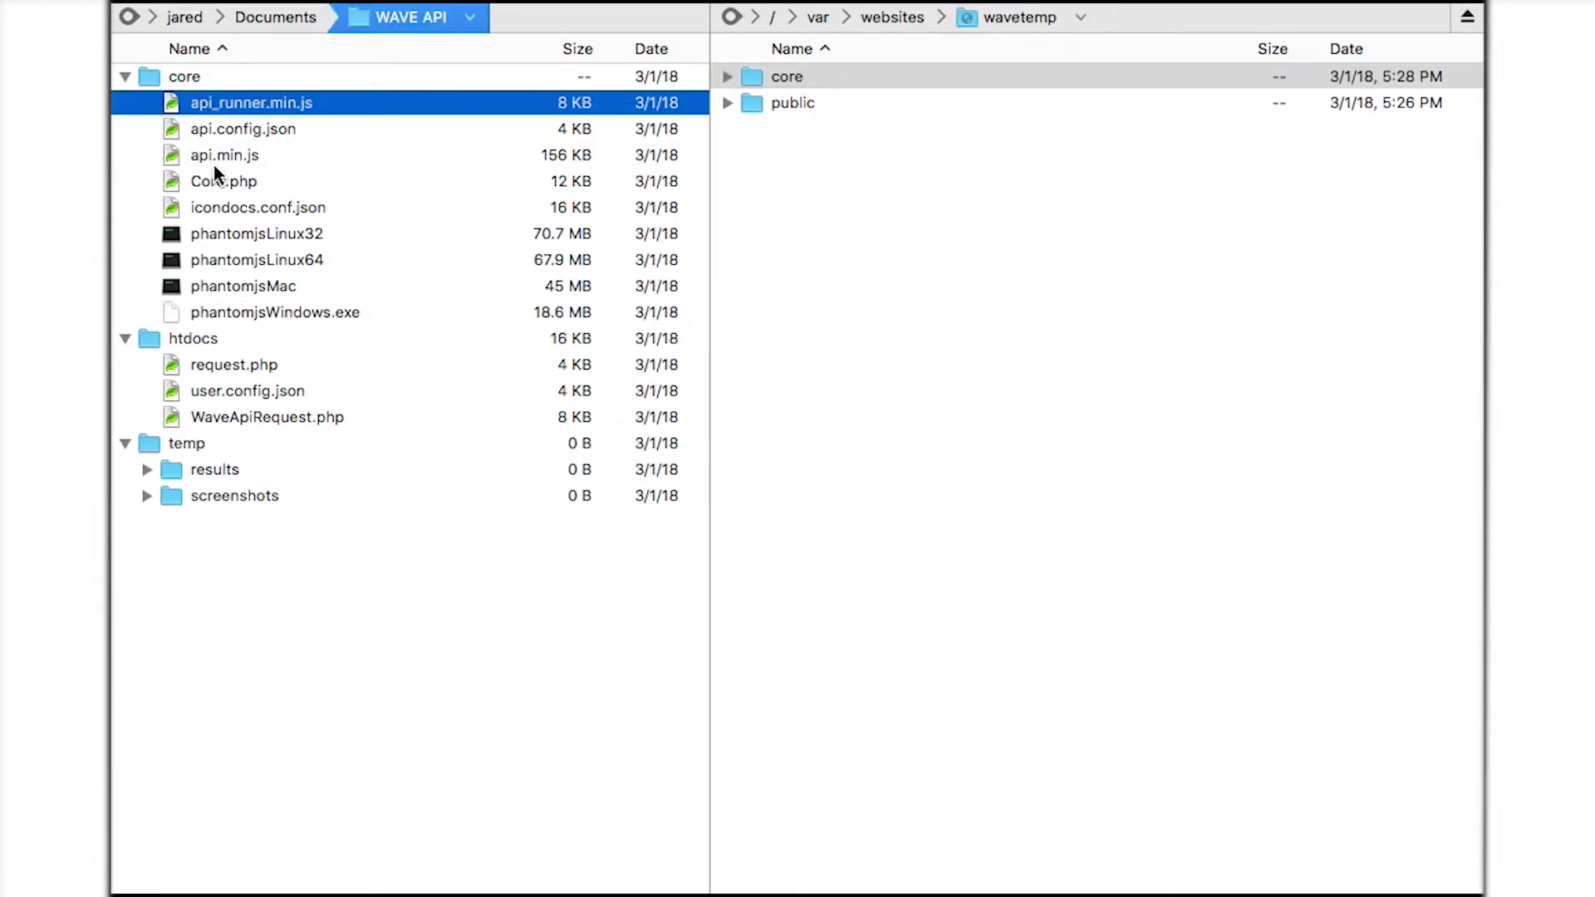
shift+click(221, 204)
super+click(218, 260)
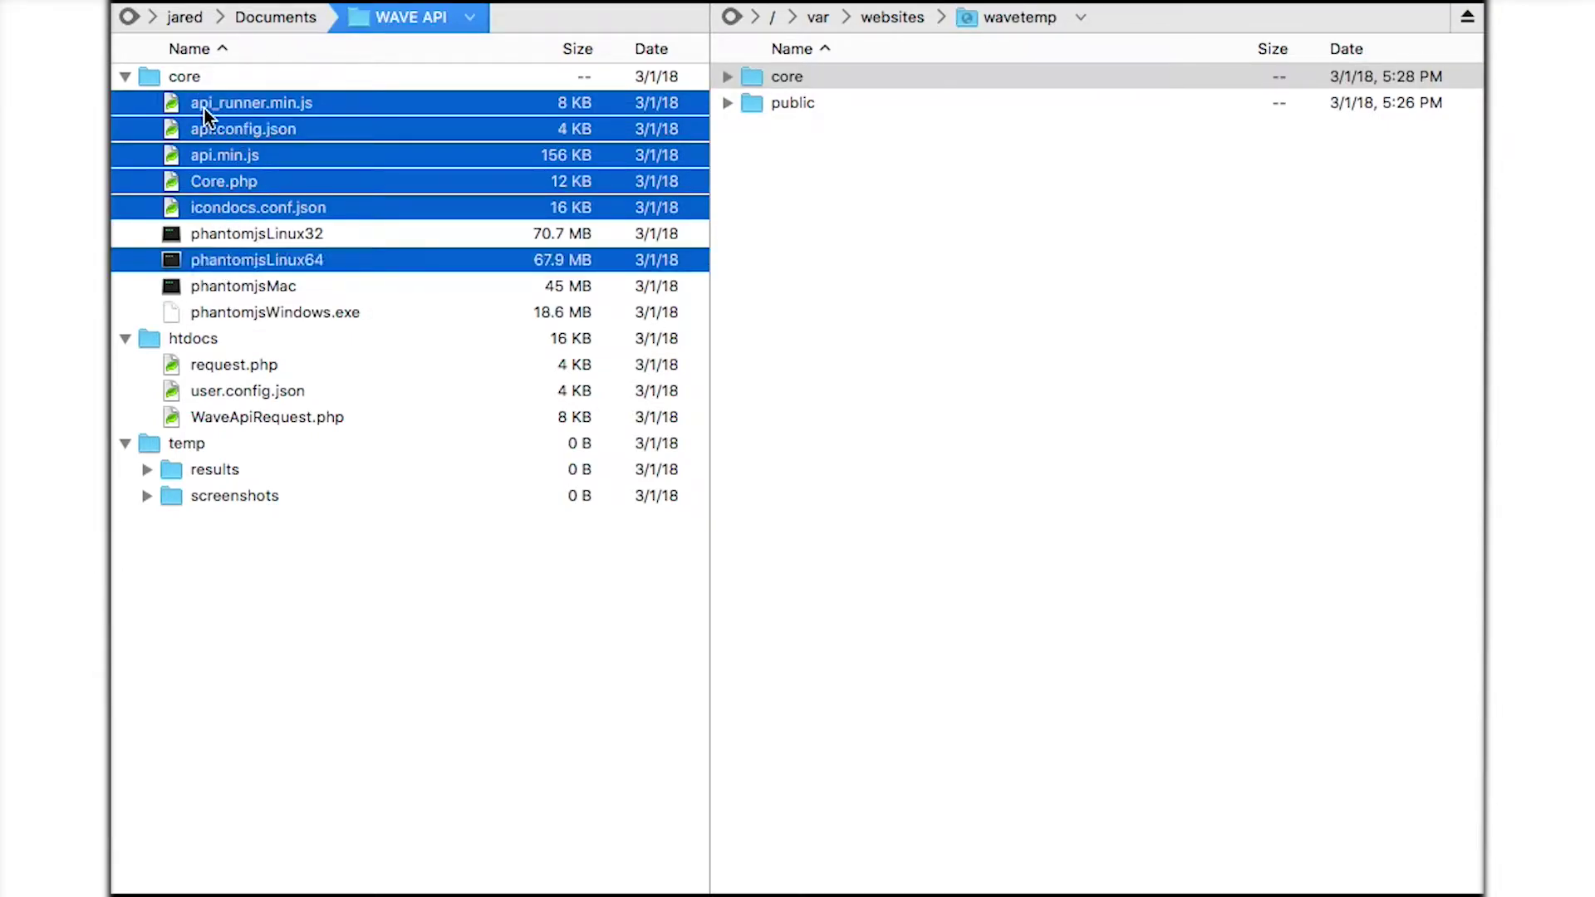
drag(199, 108, 787, 73)
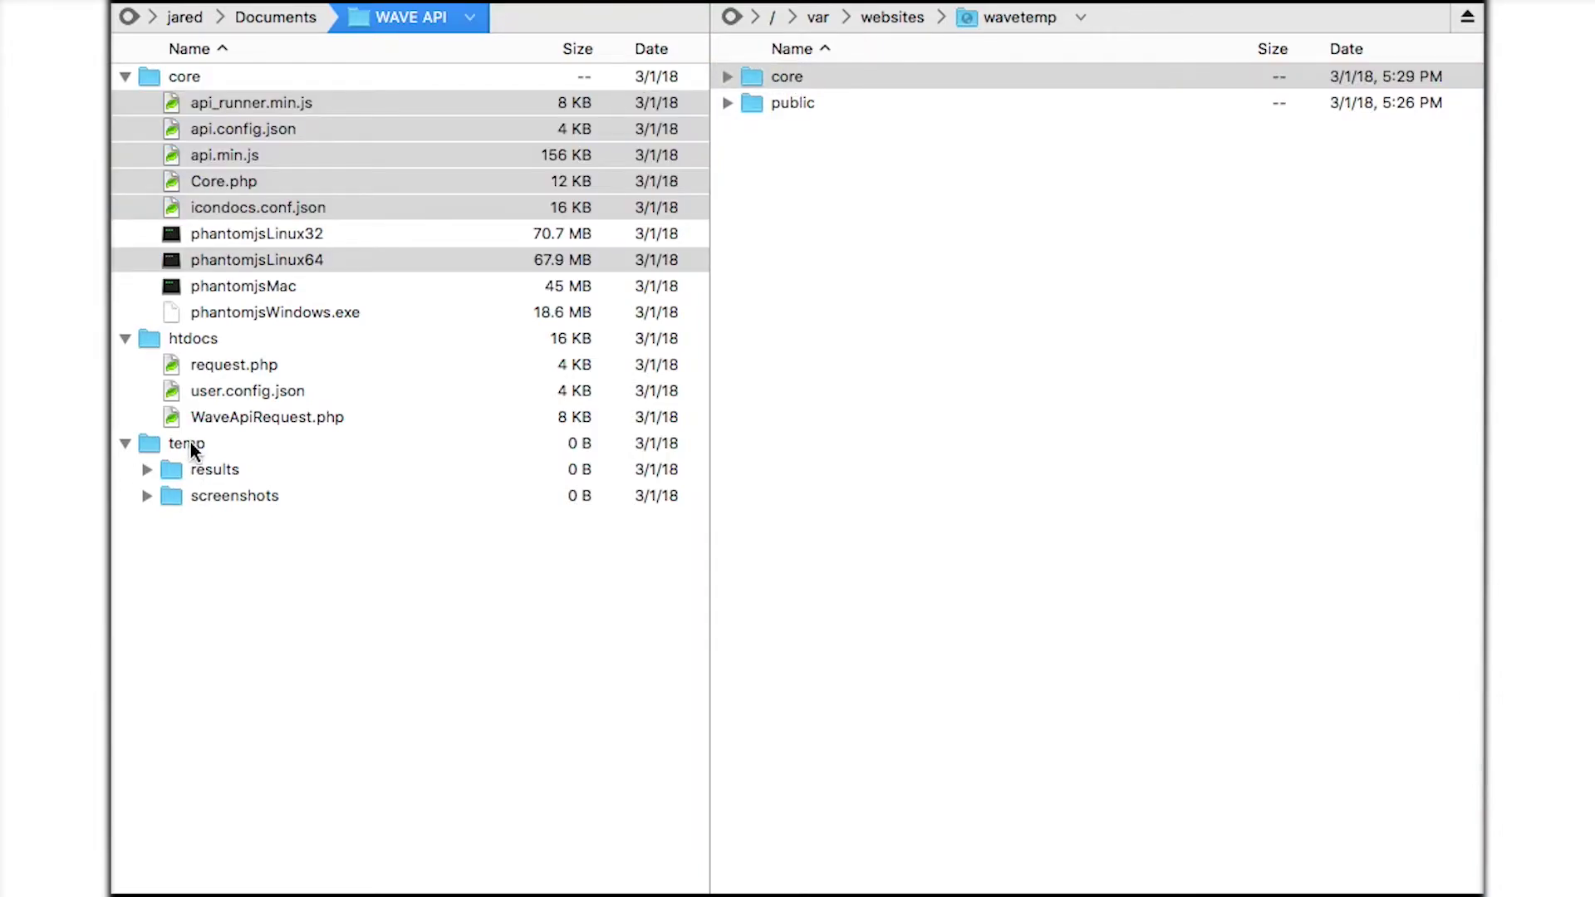
drag(191, 443, 803, 260)
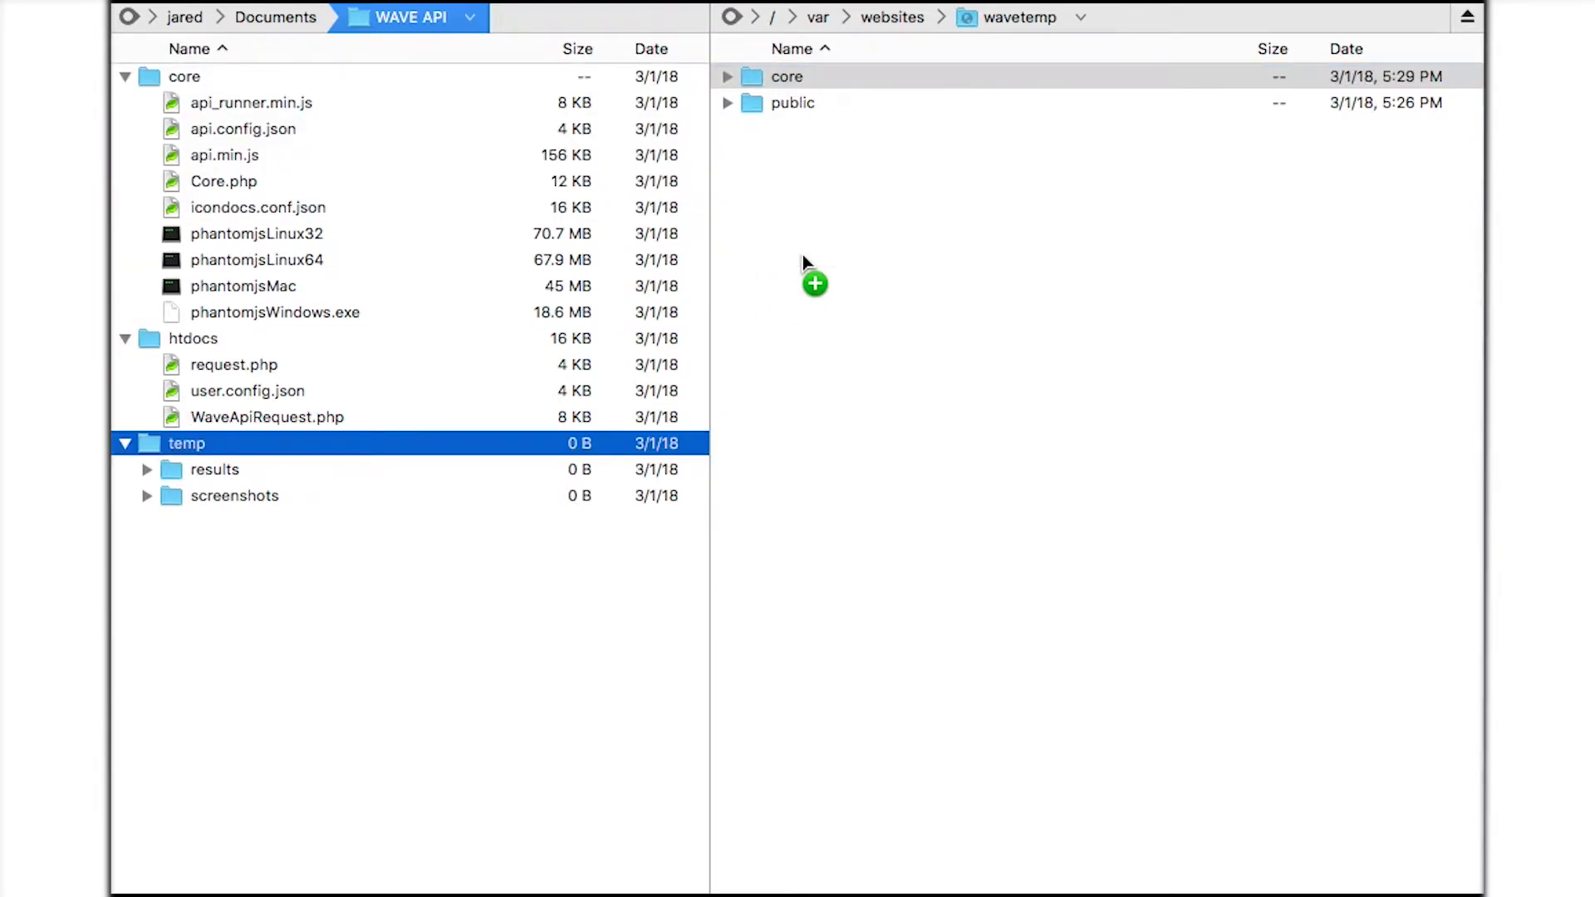
Copy the three htdocs files, including request.php, into the server's public folder.
click(226, 365)
shift+click(239, 416)
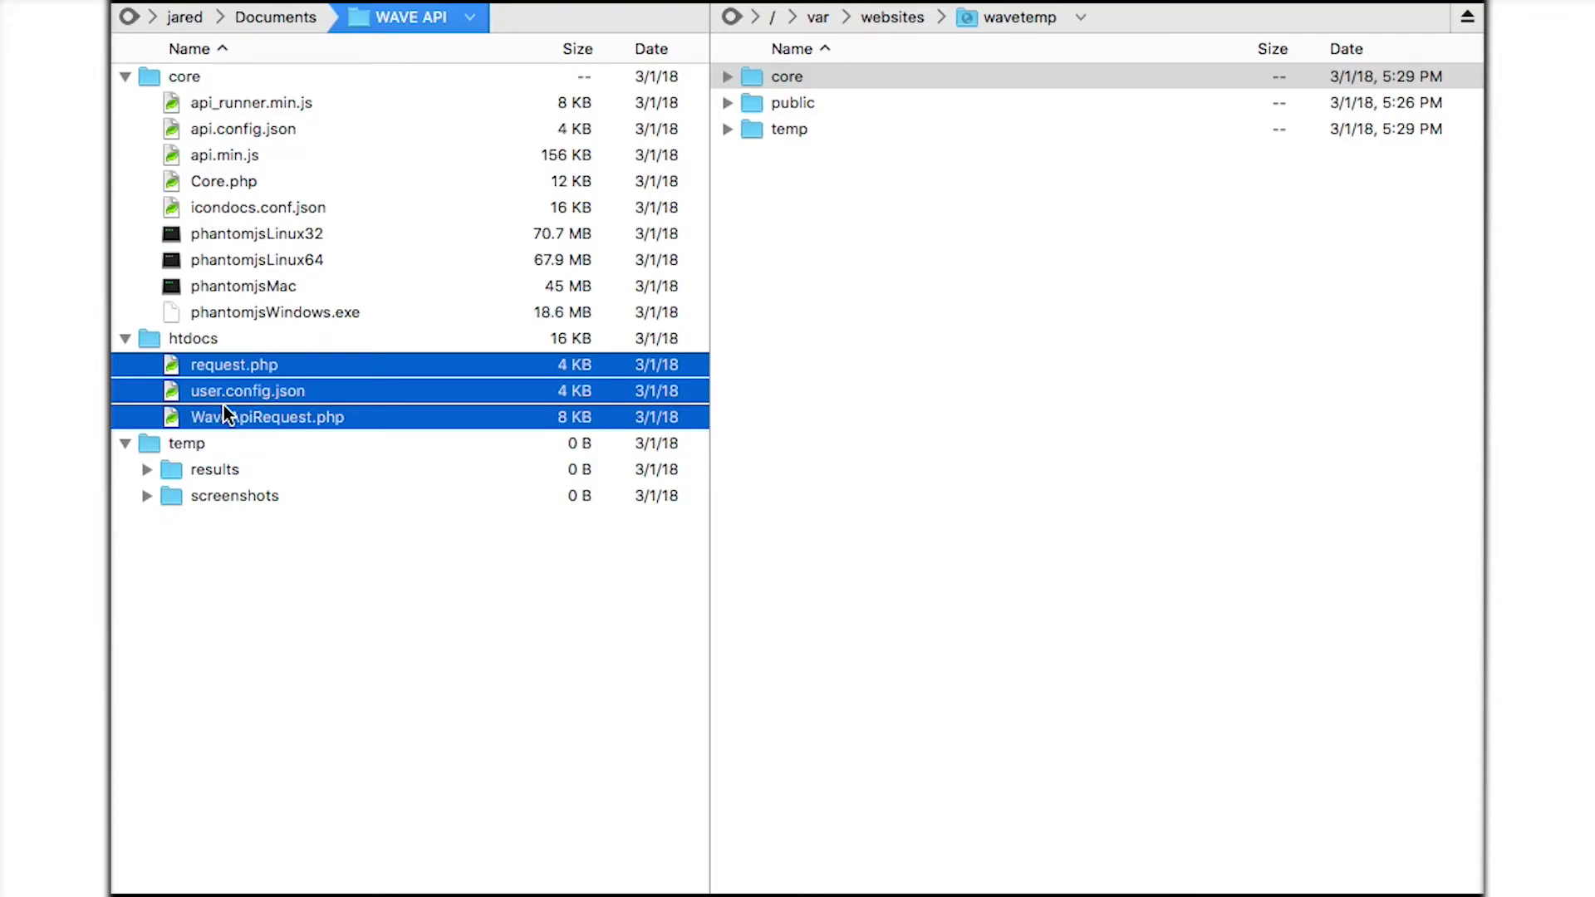
drag(201, 372, 779, 115)
Expand the server's temp and core folders and select the uploaded api.config.json.
click(728, 129)
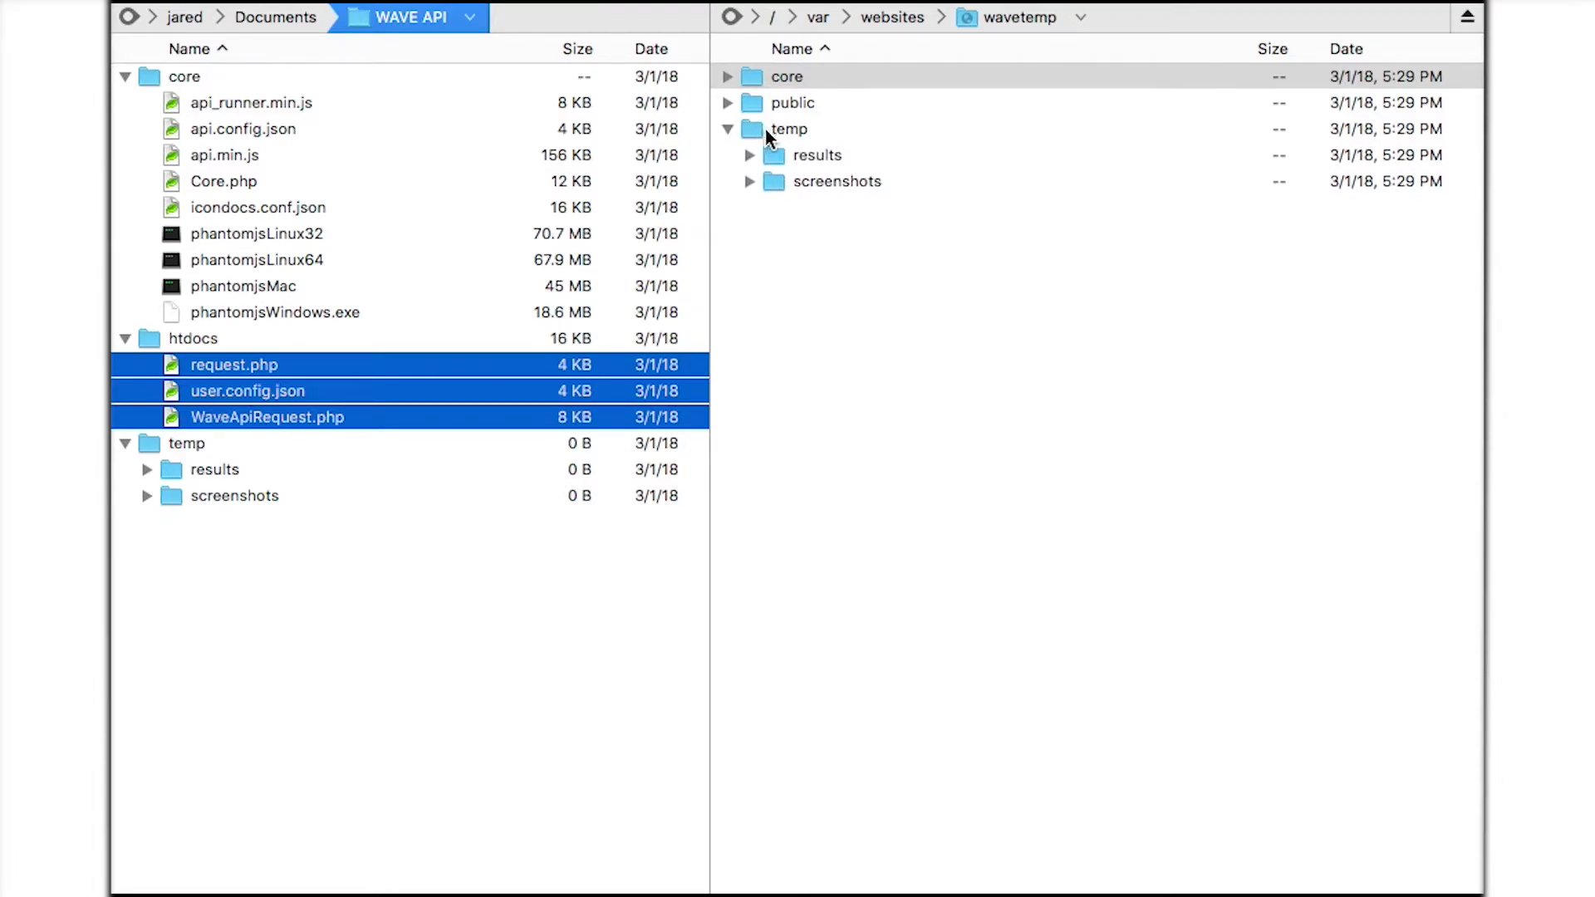
click(769, 129)
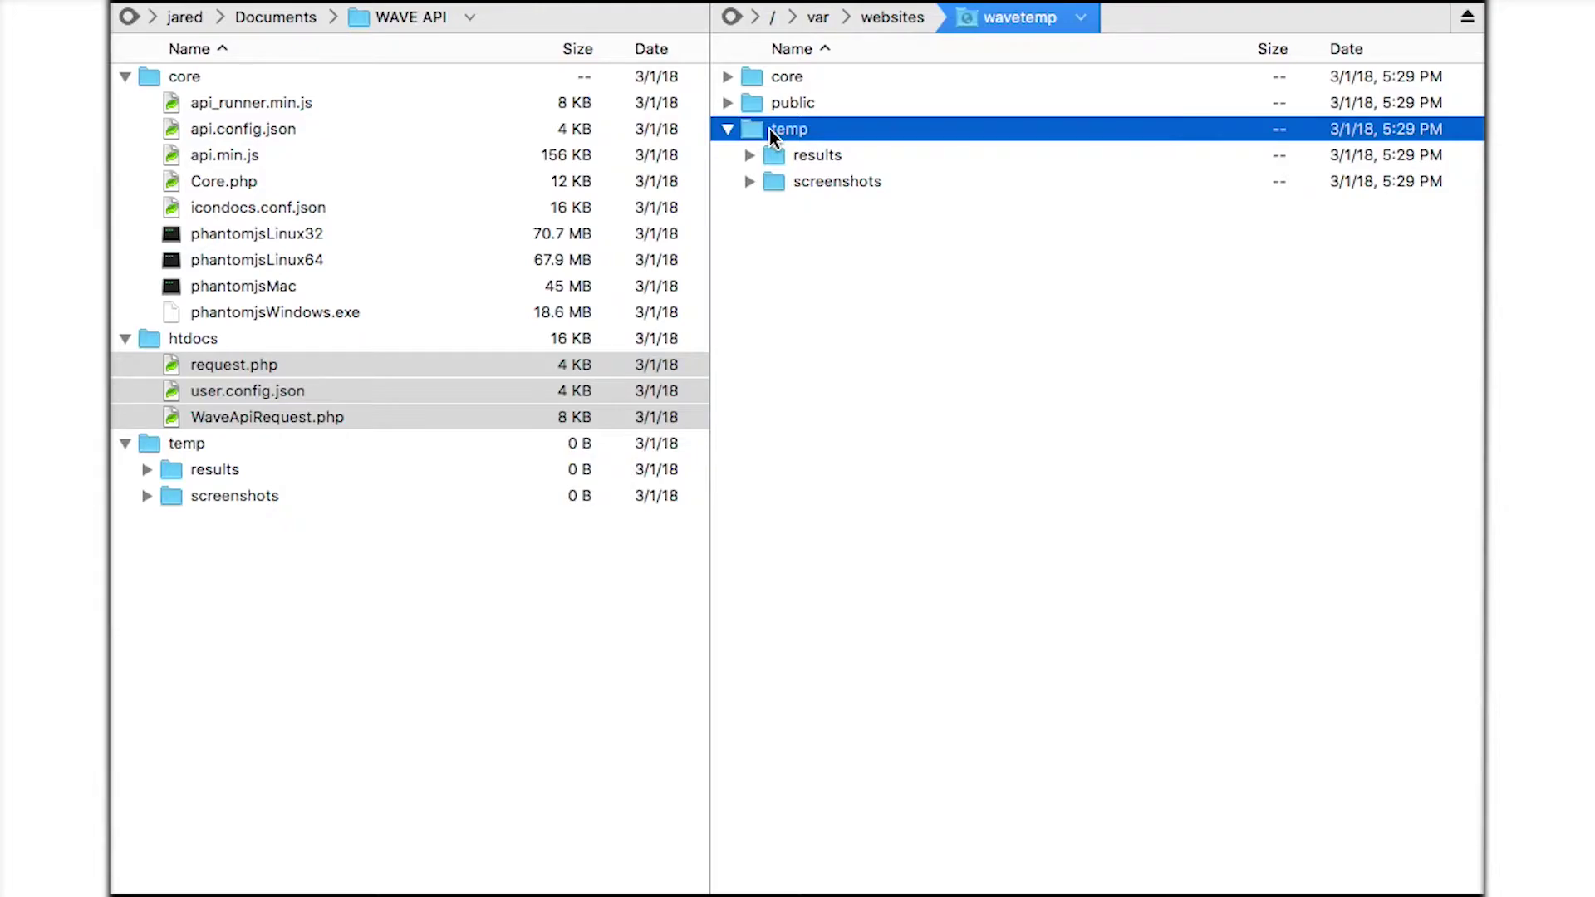
click(727, 77)
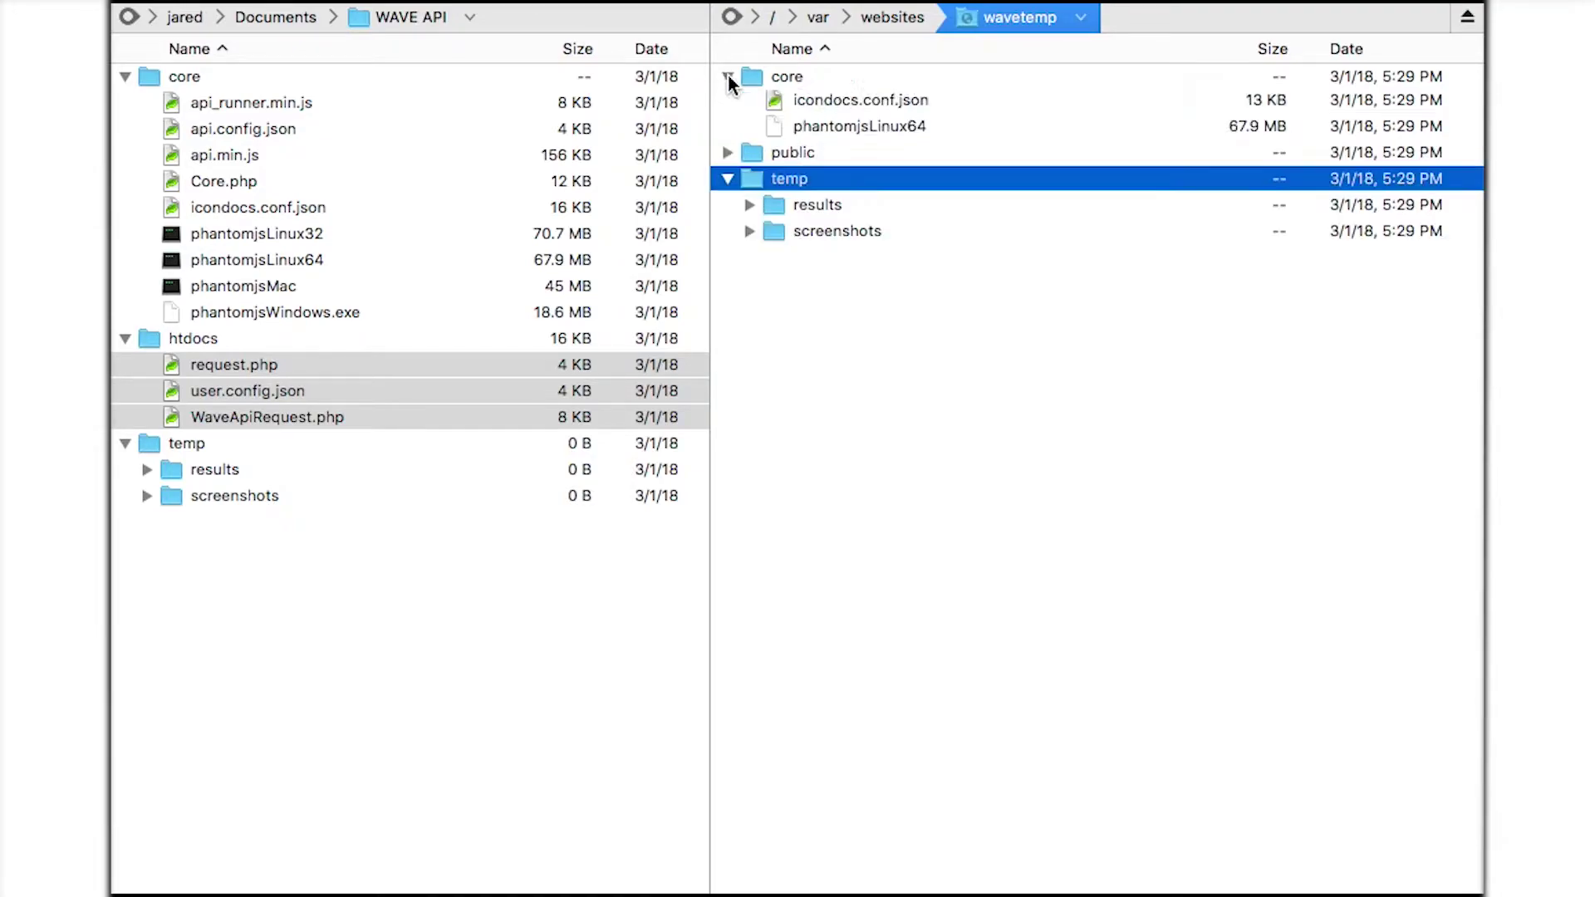
click(809, 129)
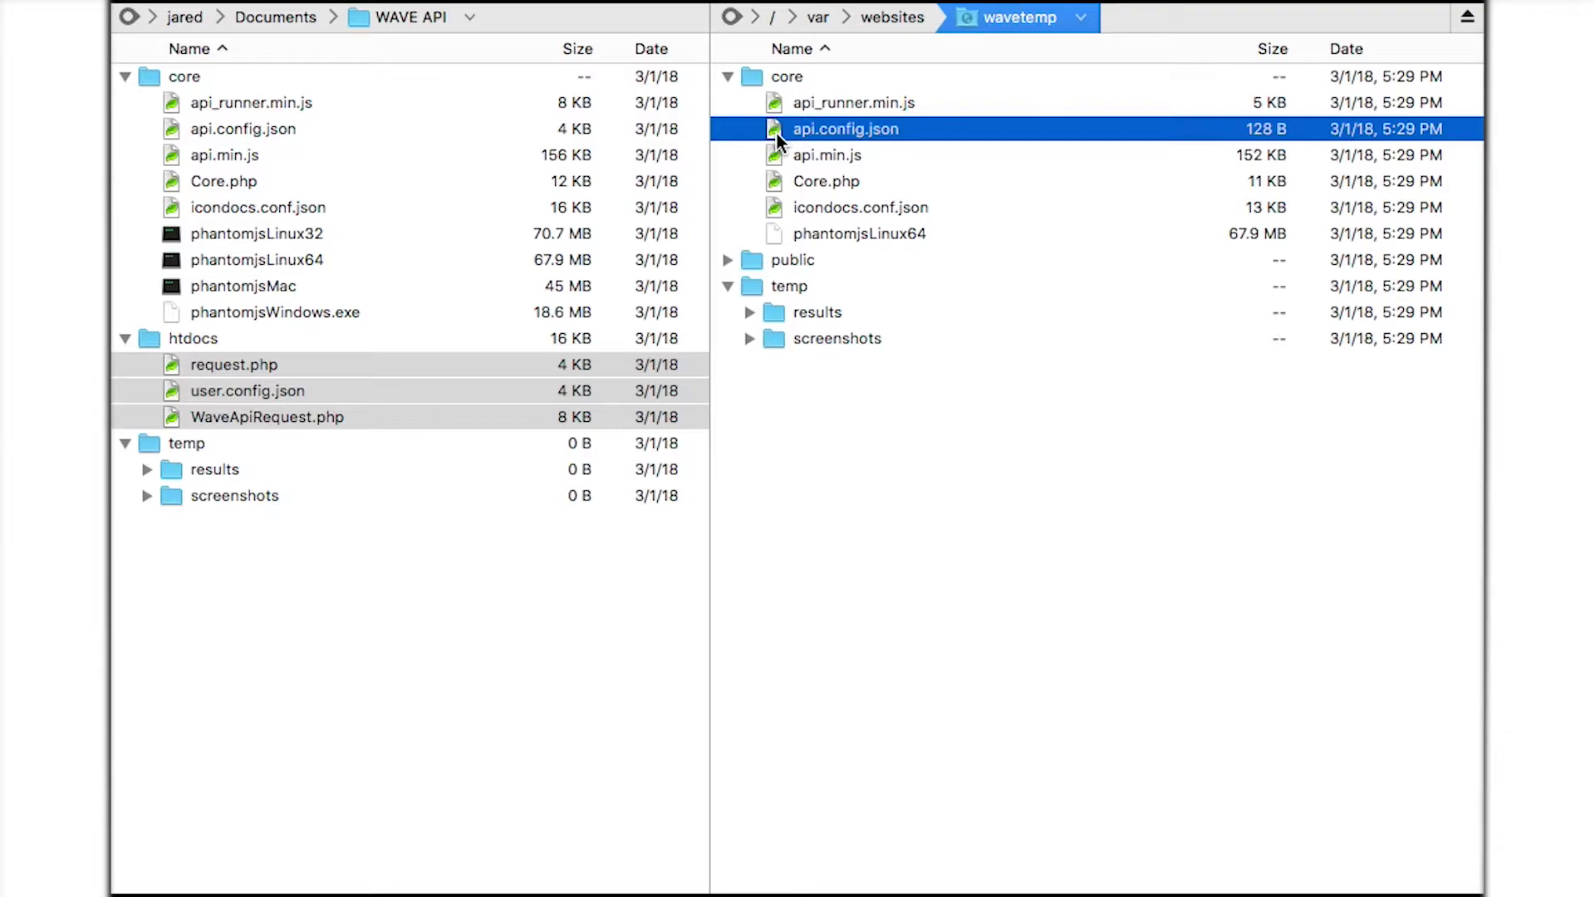
Give api.config.json group write permission, making it 664.
right_click(776, 132)
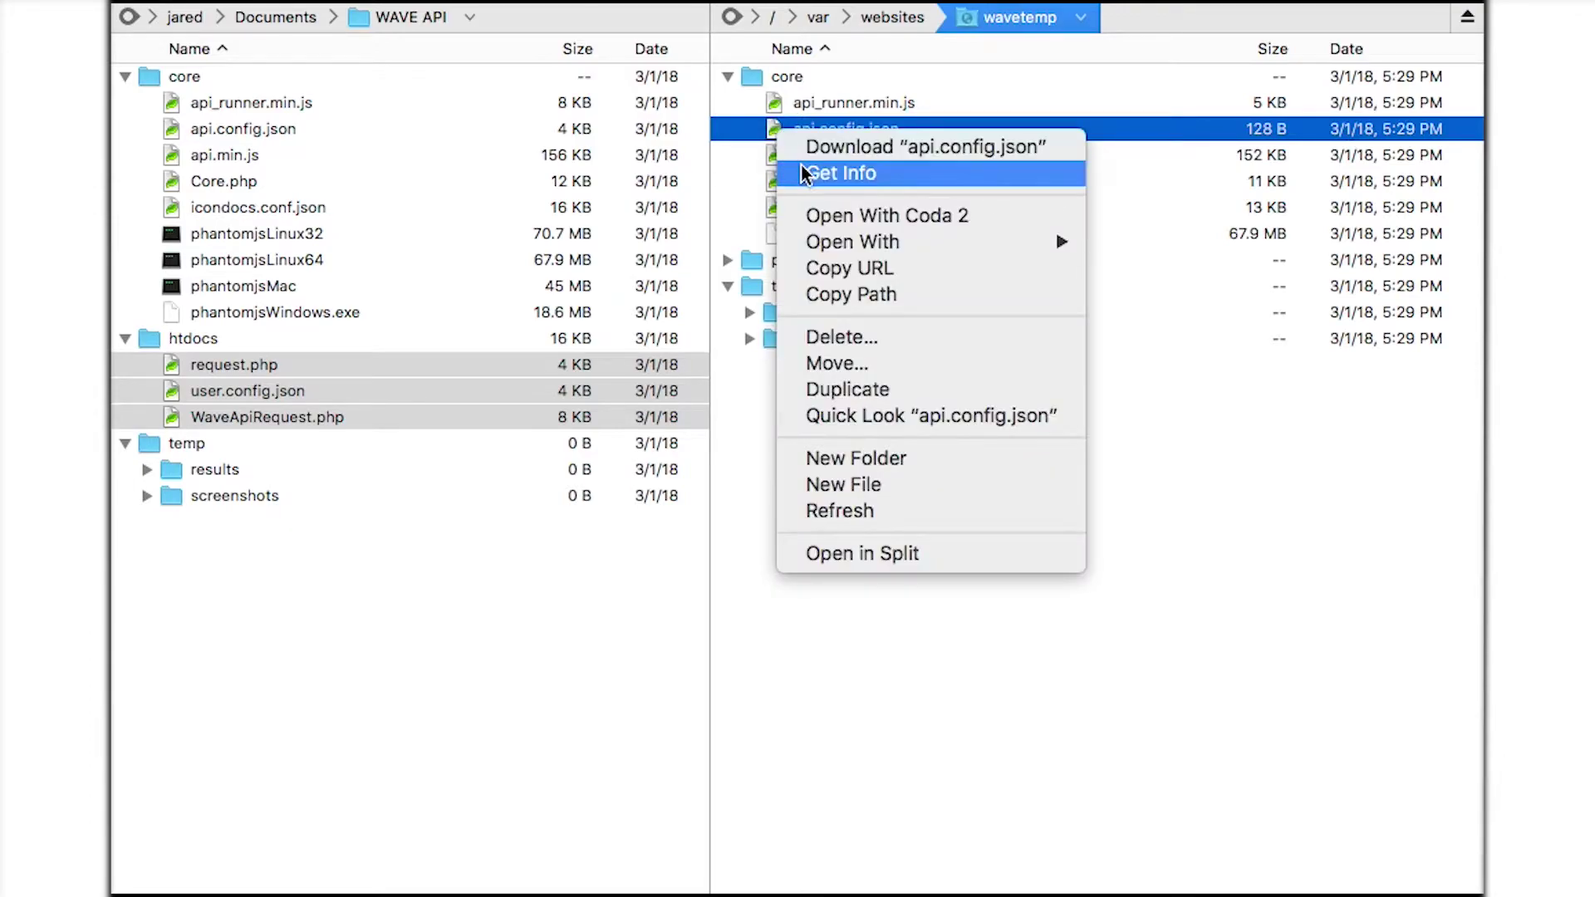
click(780, 171)
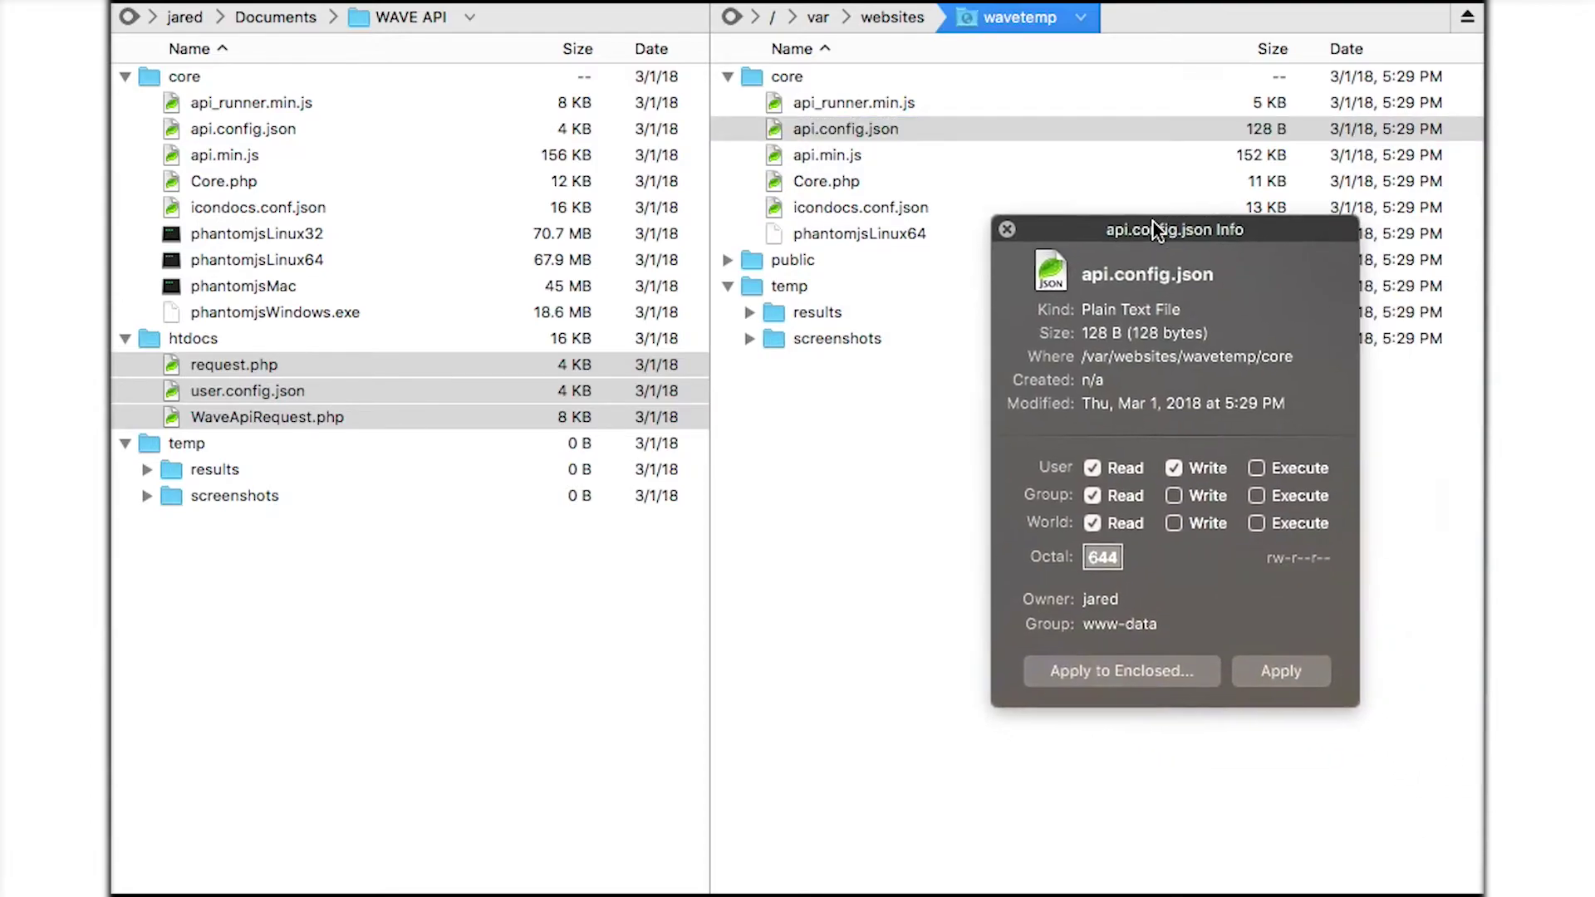
click(1139, 453)
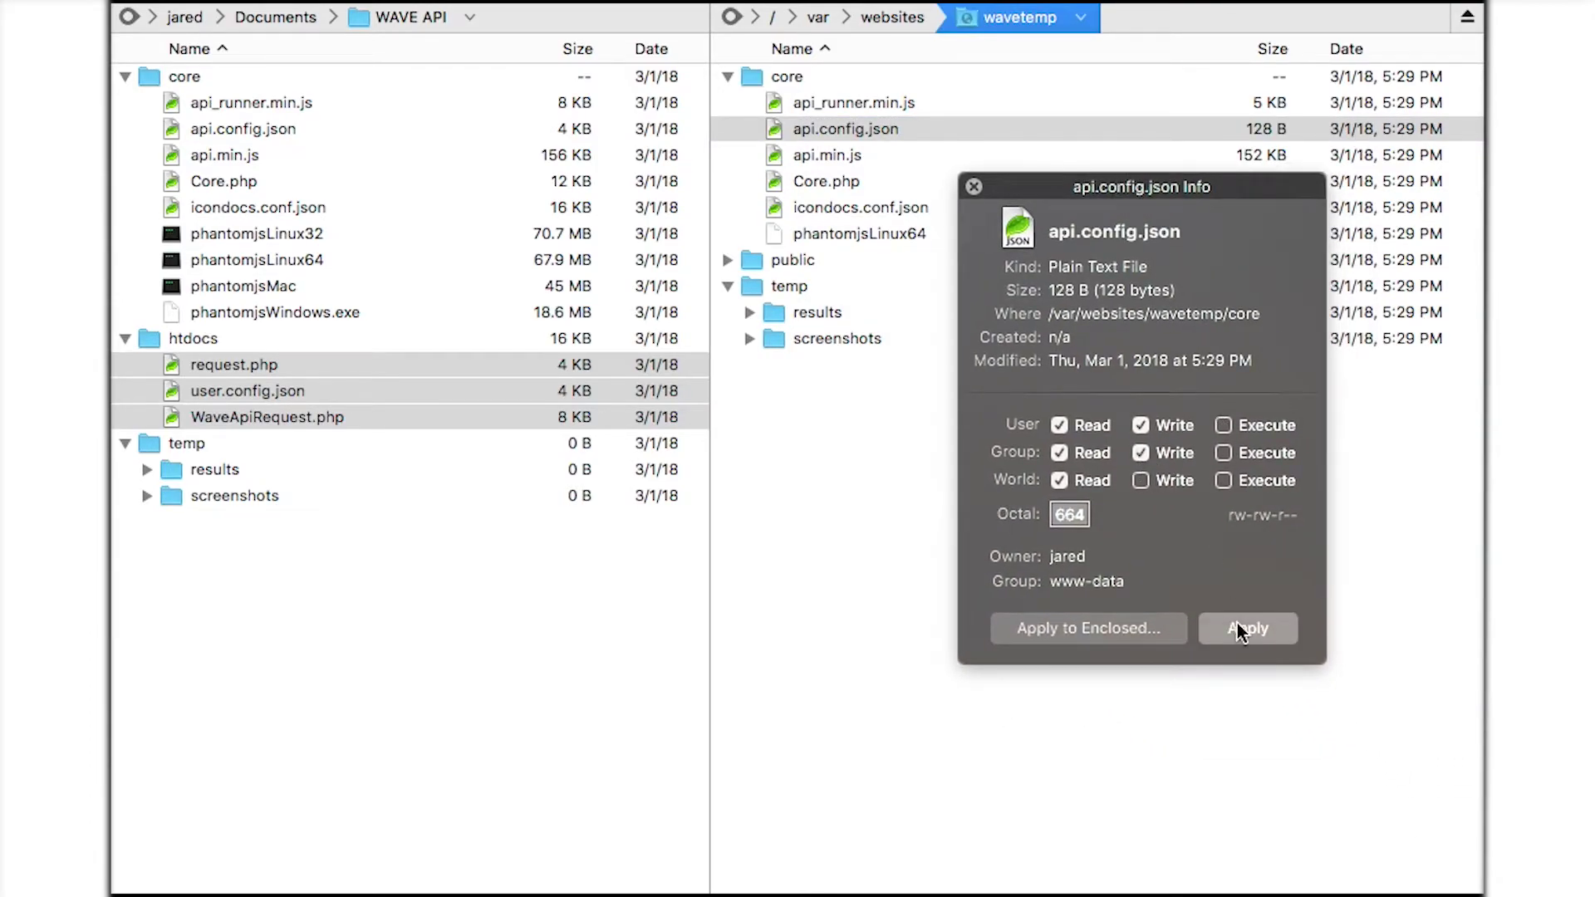
click(973, 186)
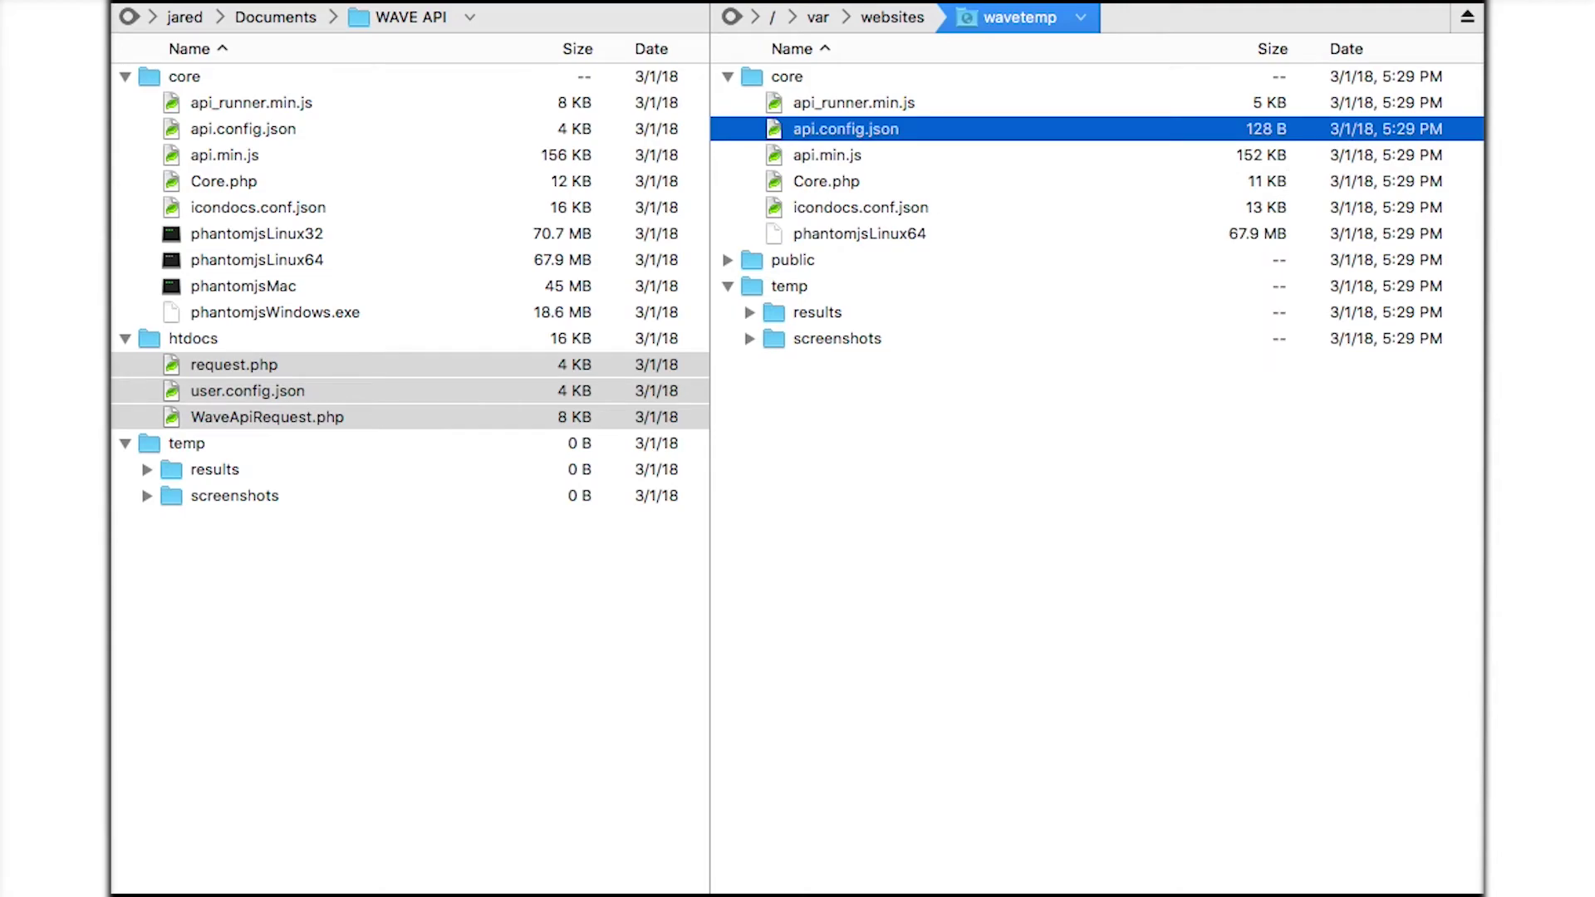
Make phantomjsLinux64 executable for user and group, setting permissions to 754.
click(819, 239)
right_click(820, 236)
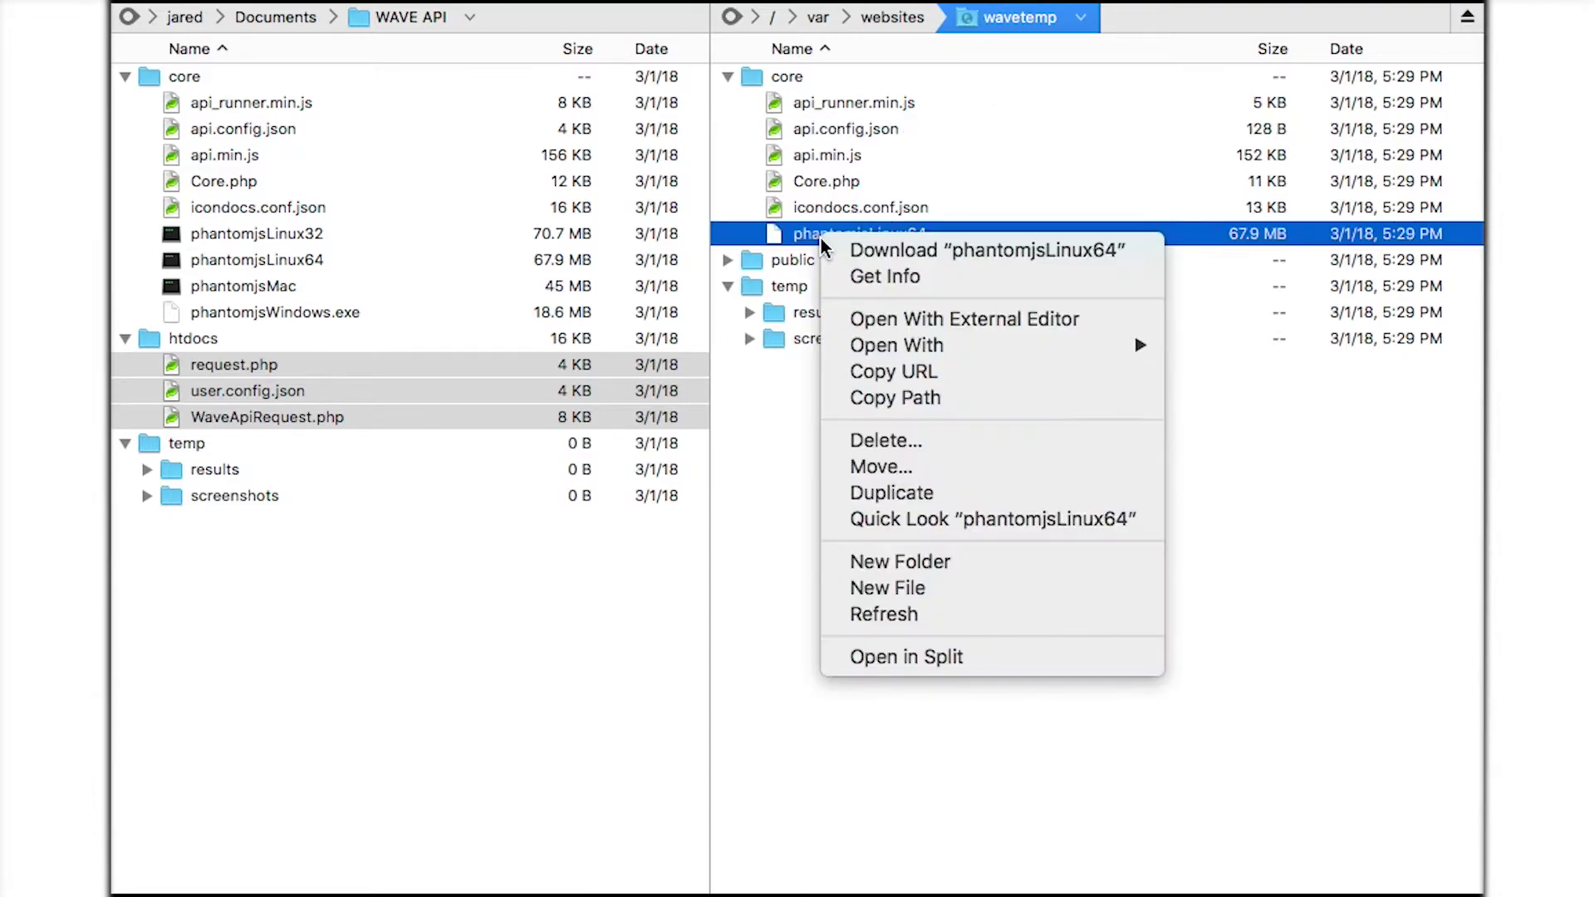
click(900, 282)
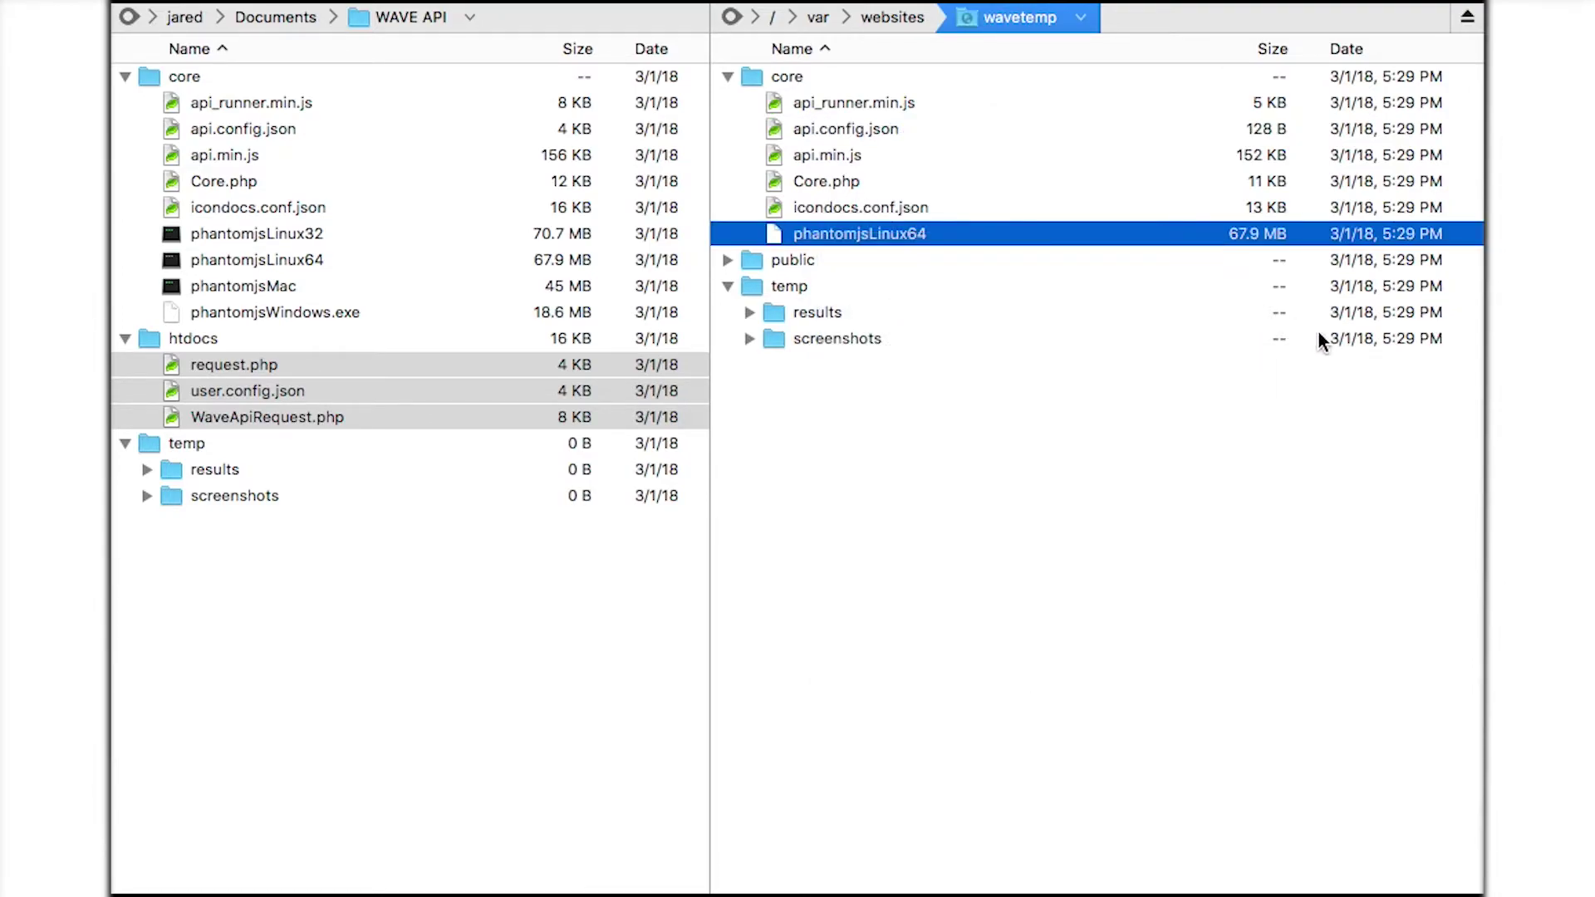
drag(1052, 305, 757, 233)
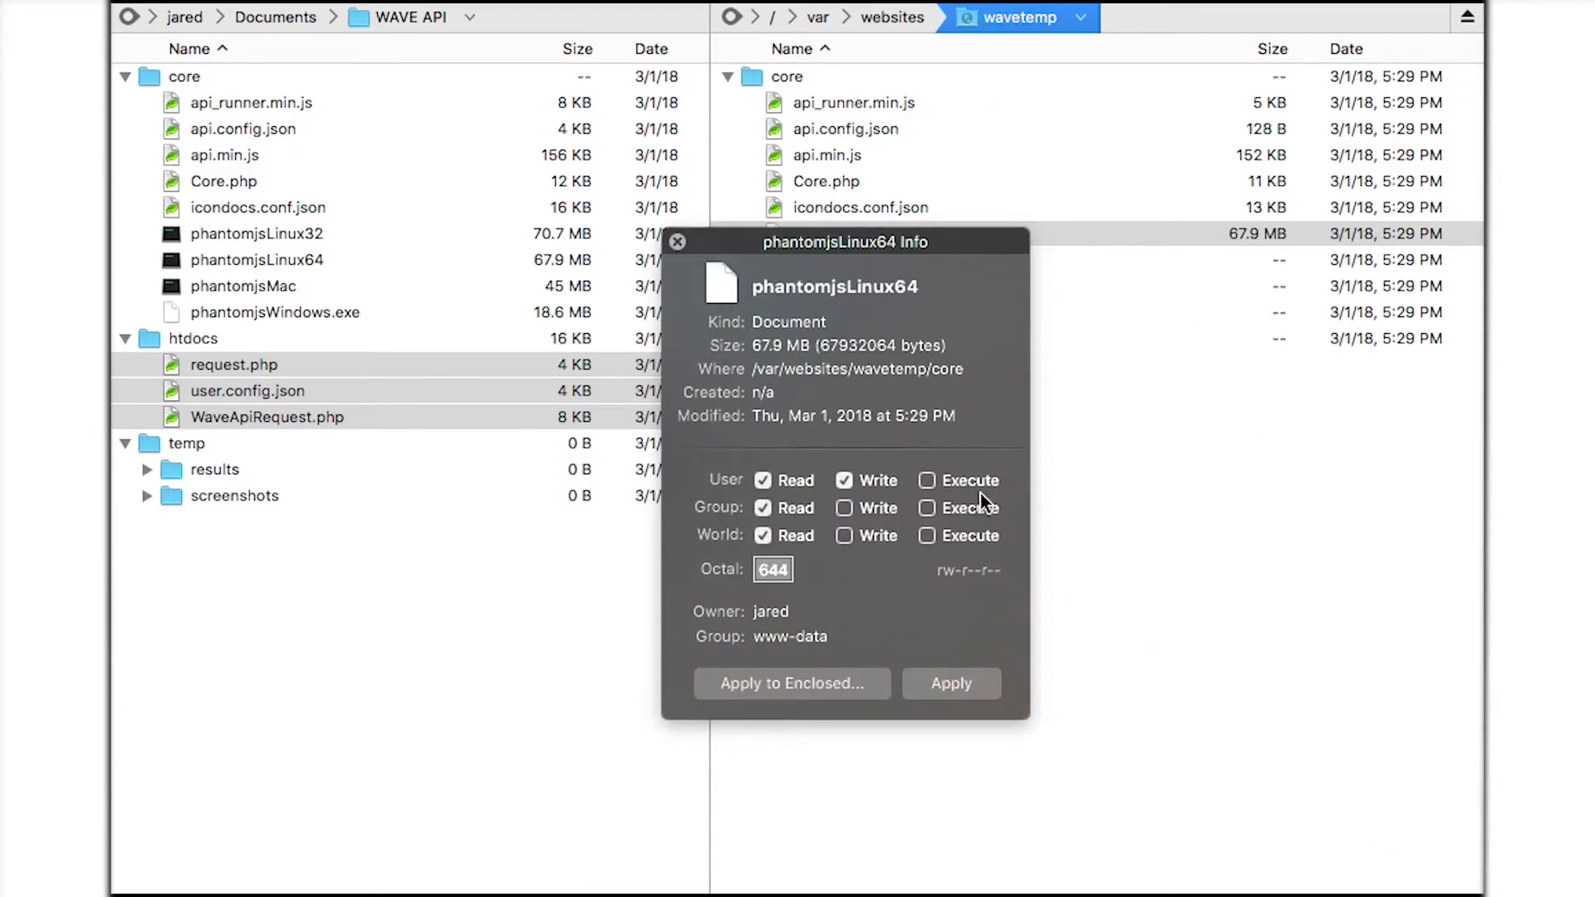
click(929, 482)
click(929, 507)
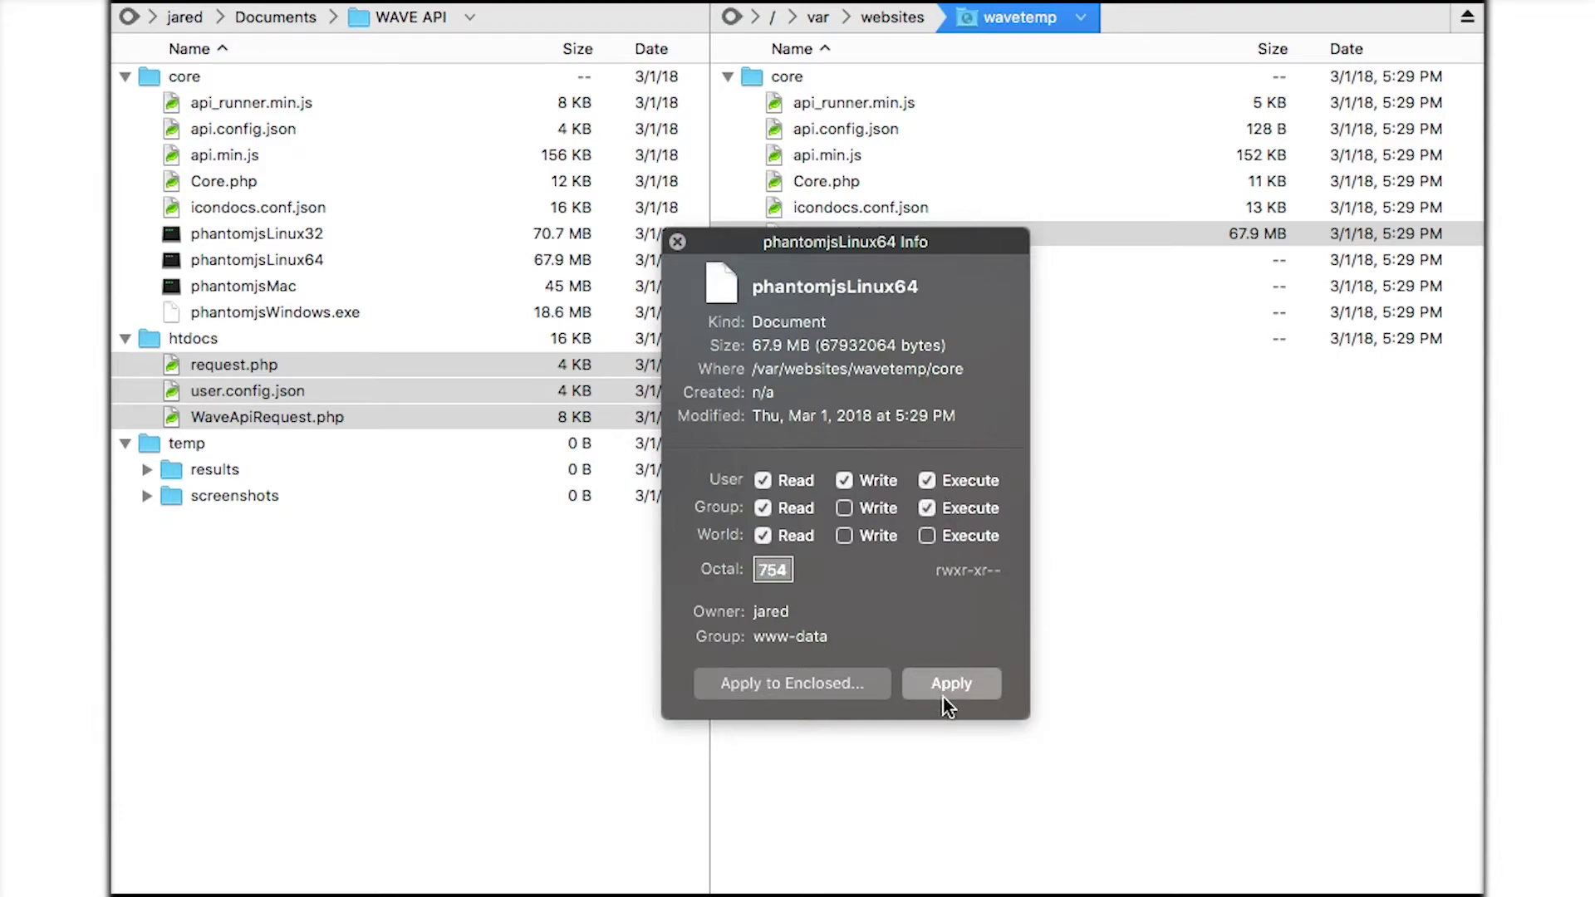
click(677, 241)
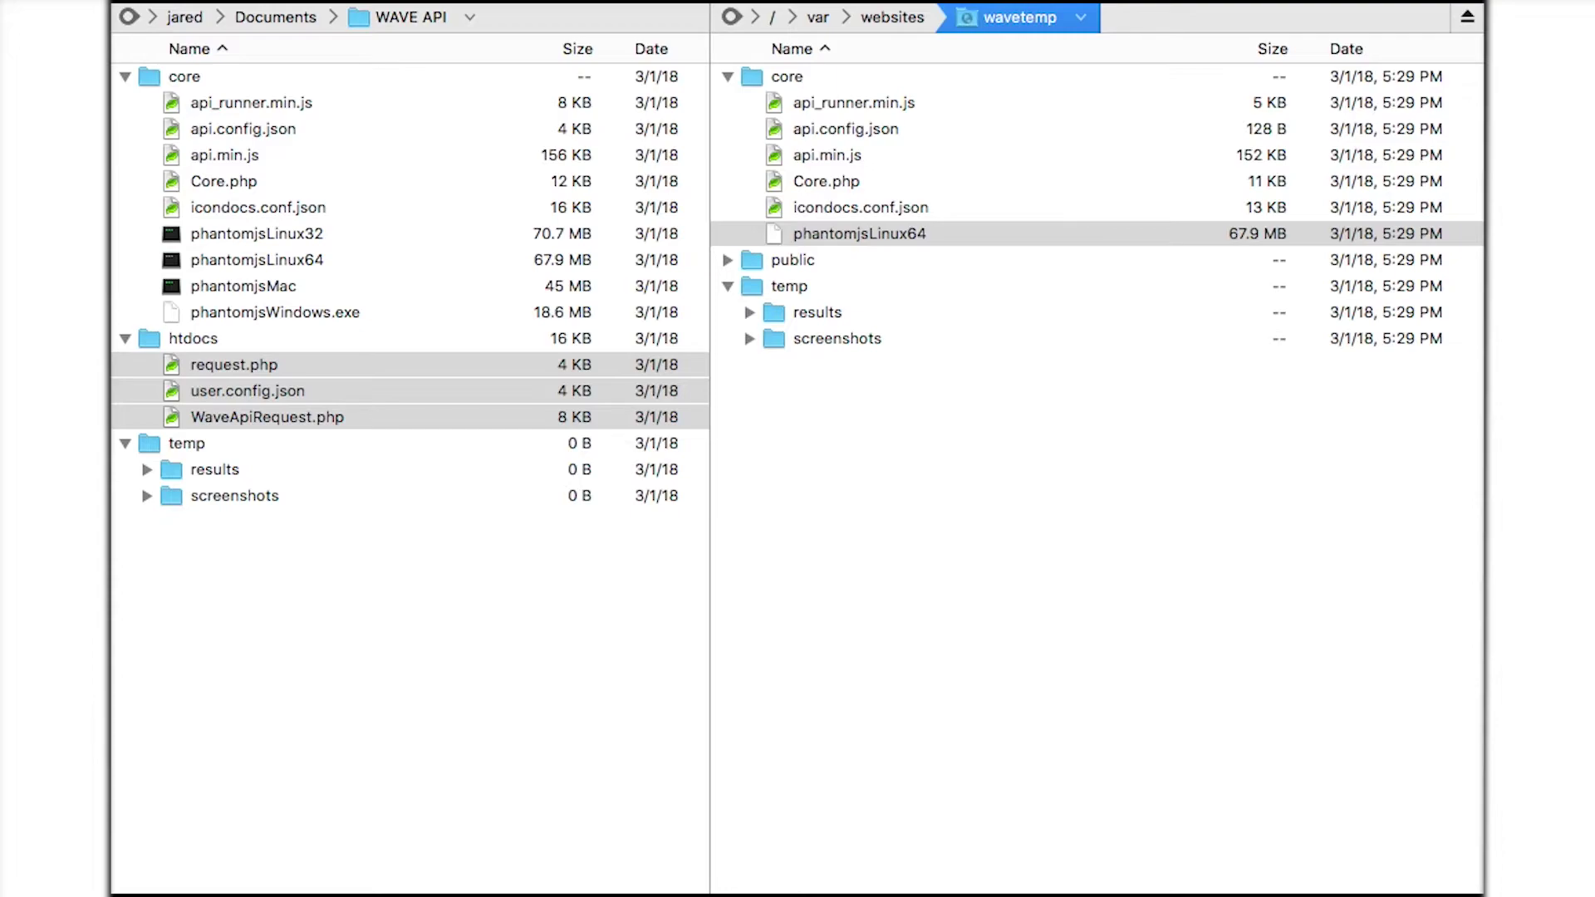
click(729, 260)
click(818, 312)
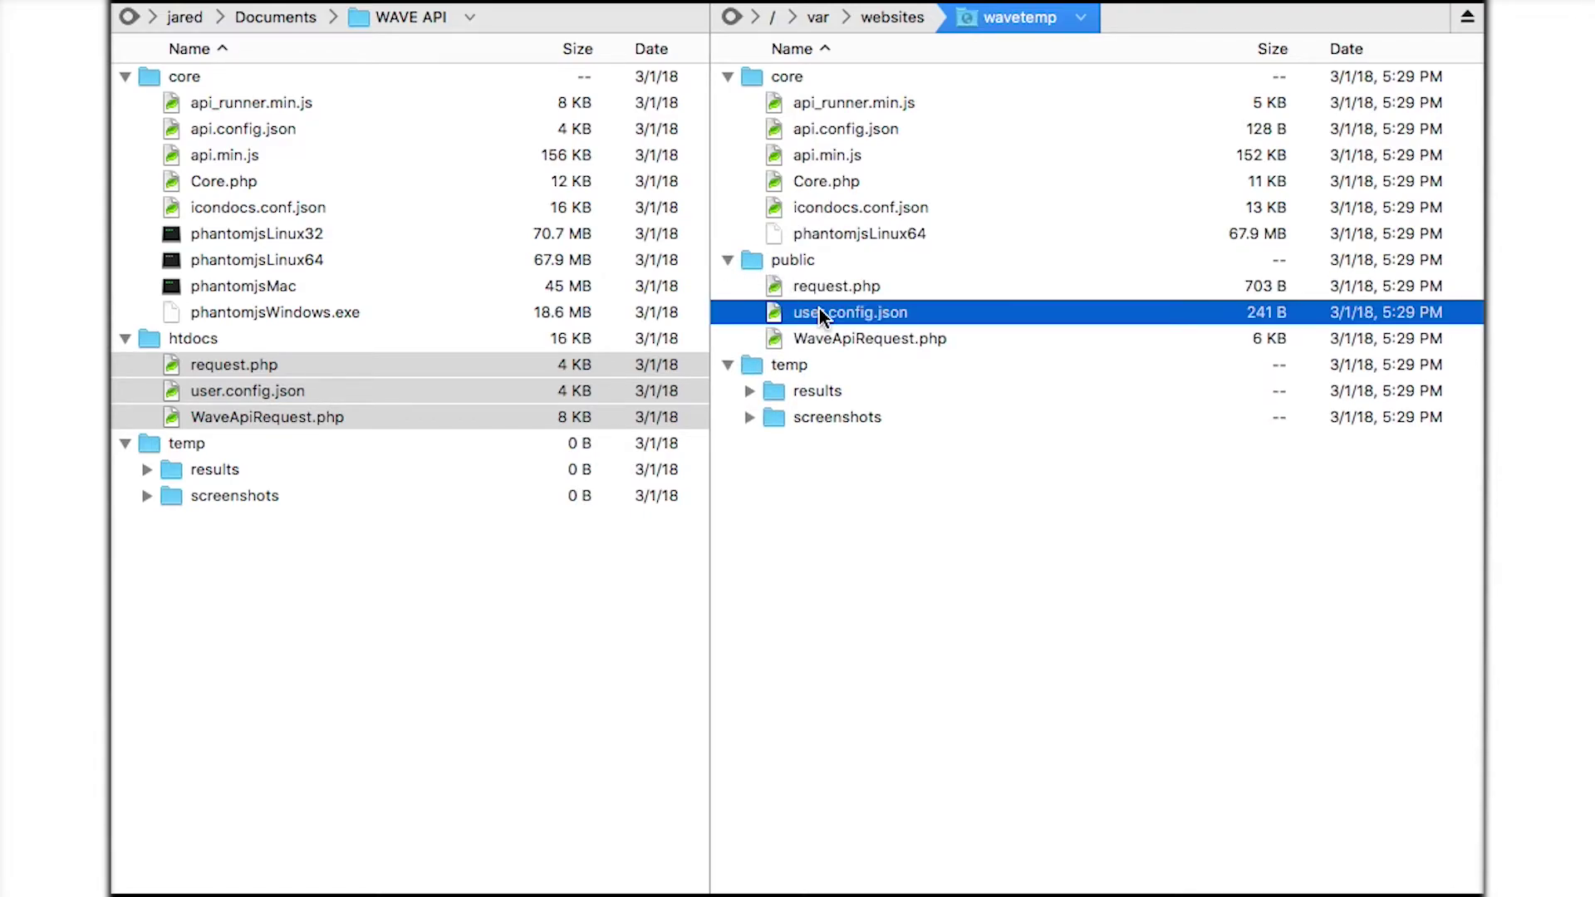
double_click(819, 312)
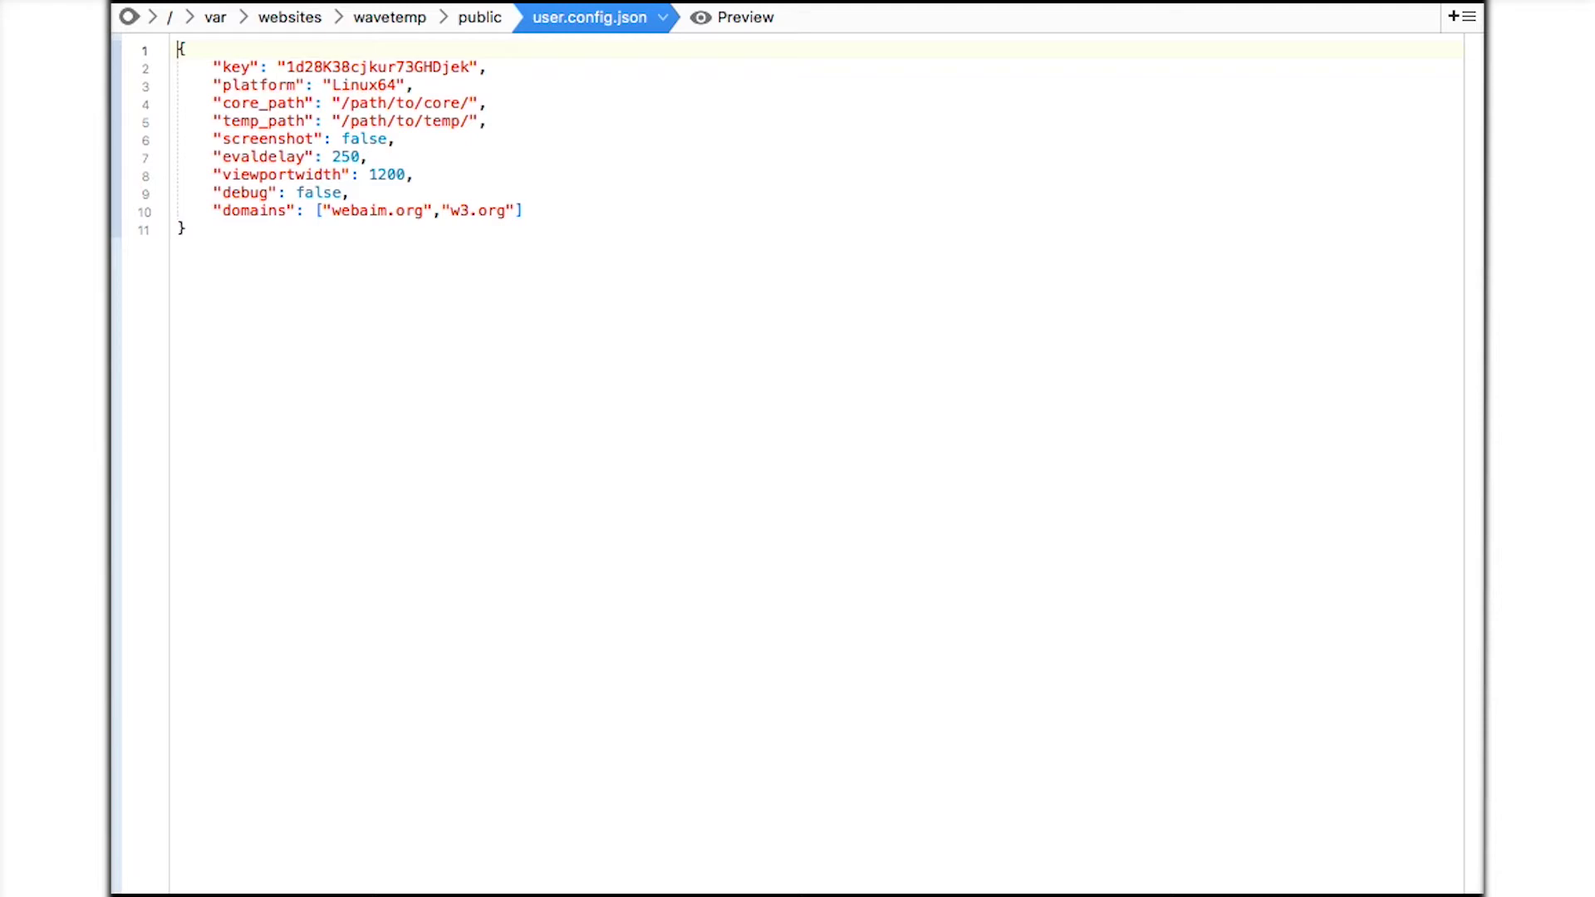
double_click(373, 67)
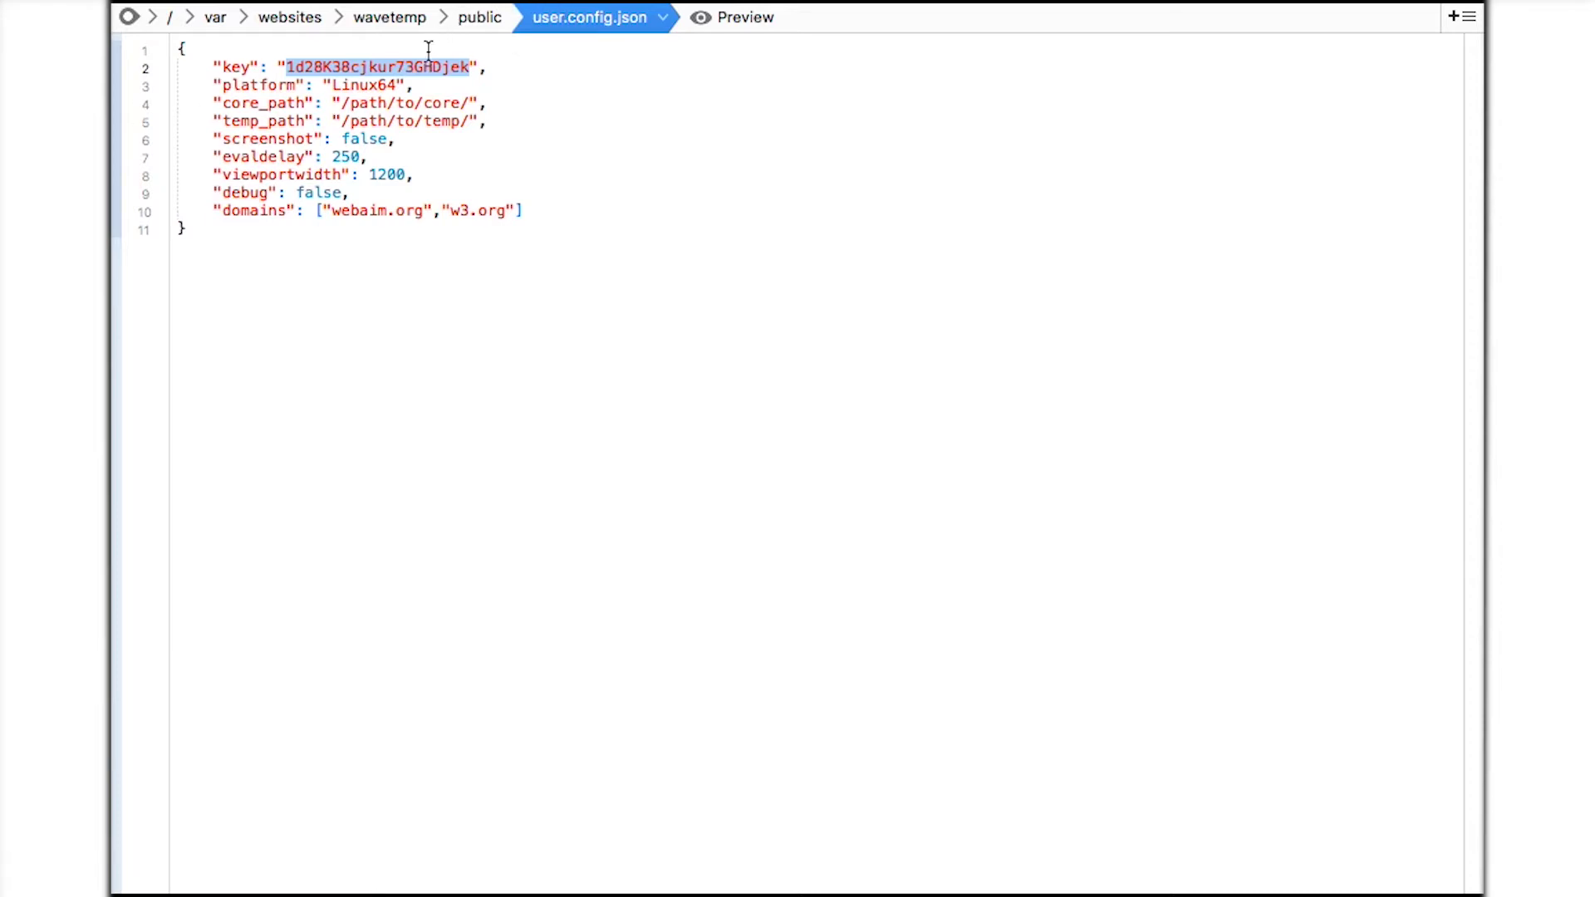
double_click(374, 85)
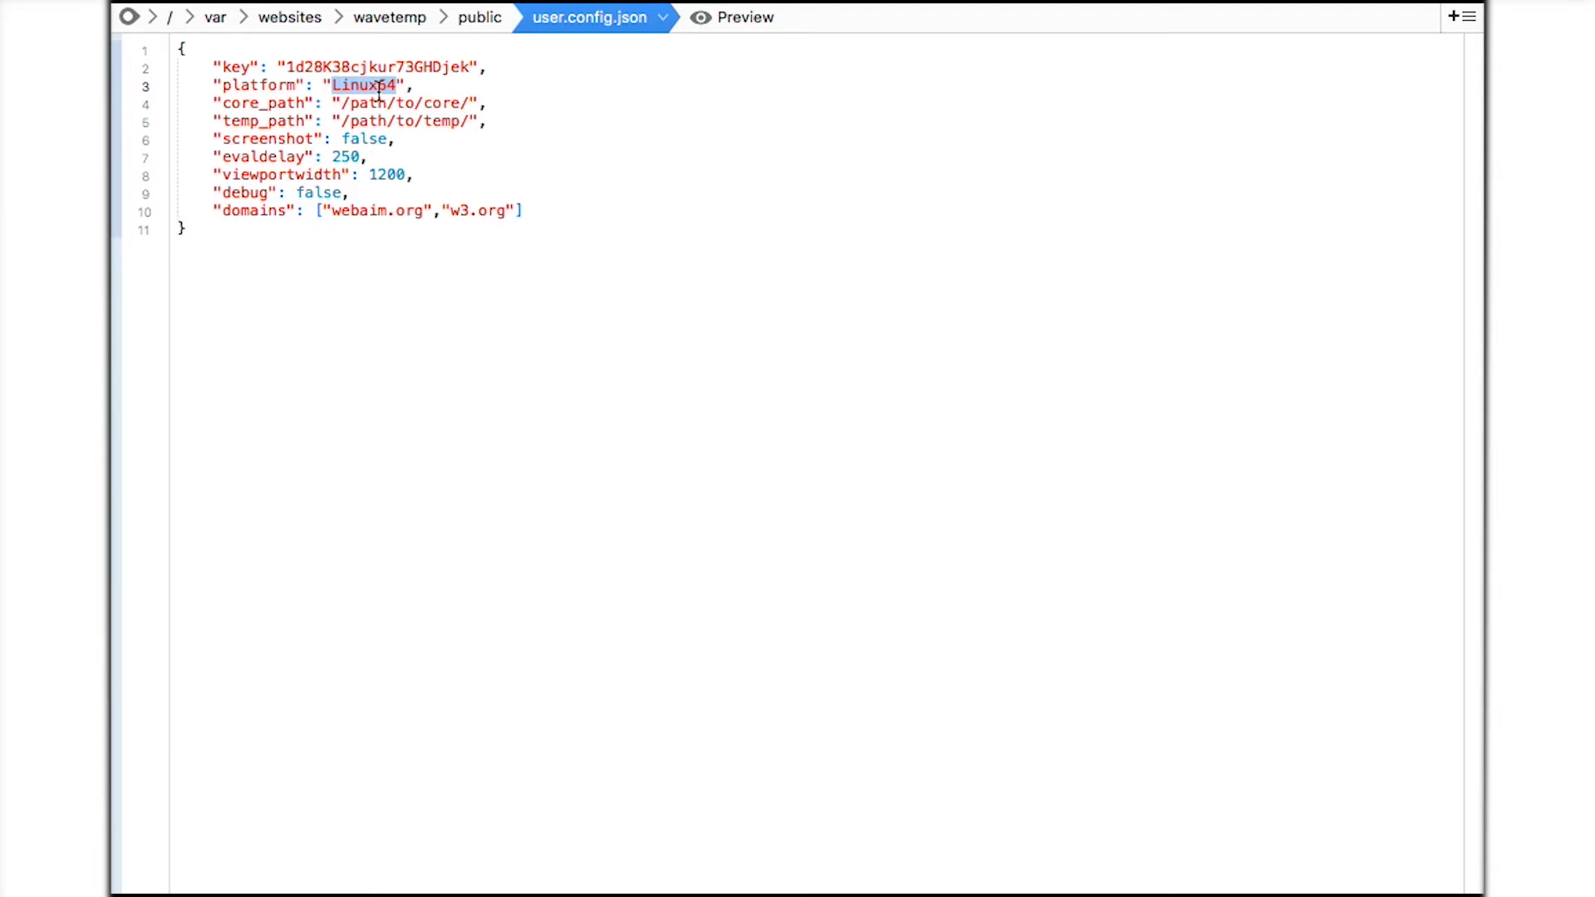
Replace /path/to with /var/websites/wavetemp in core_path and temp_path, then highlight the optional settings.
drag(378, 87, 342, 103)
text(/var/we)
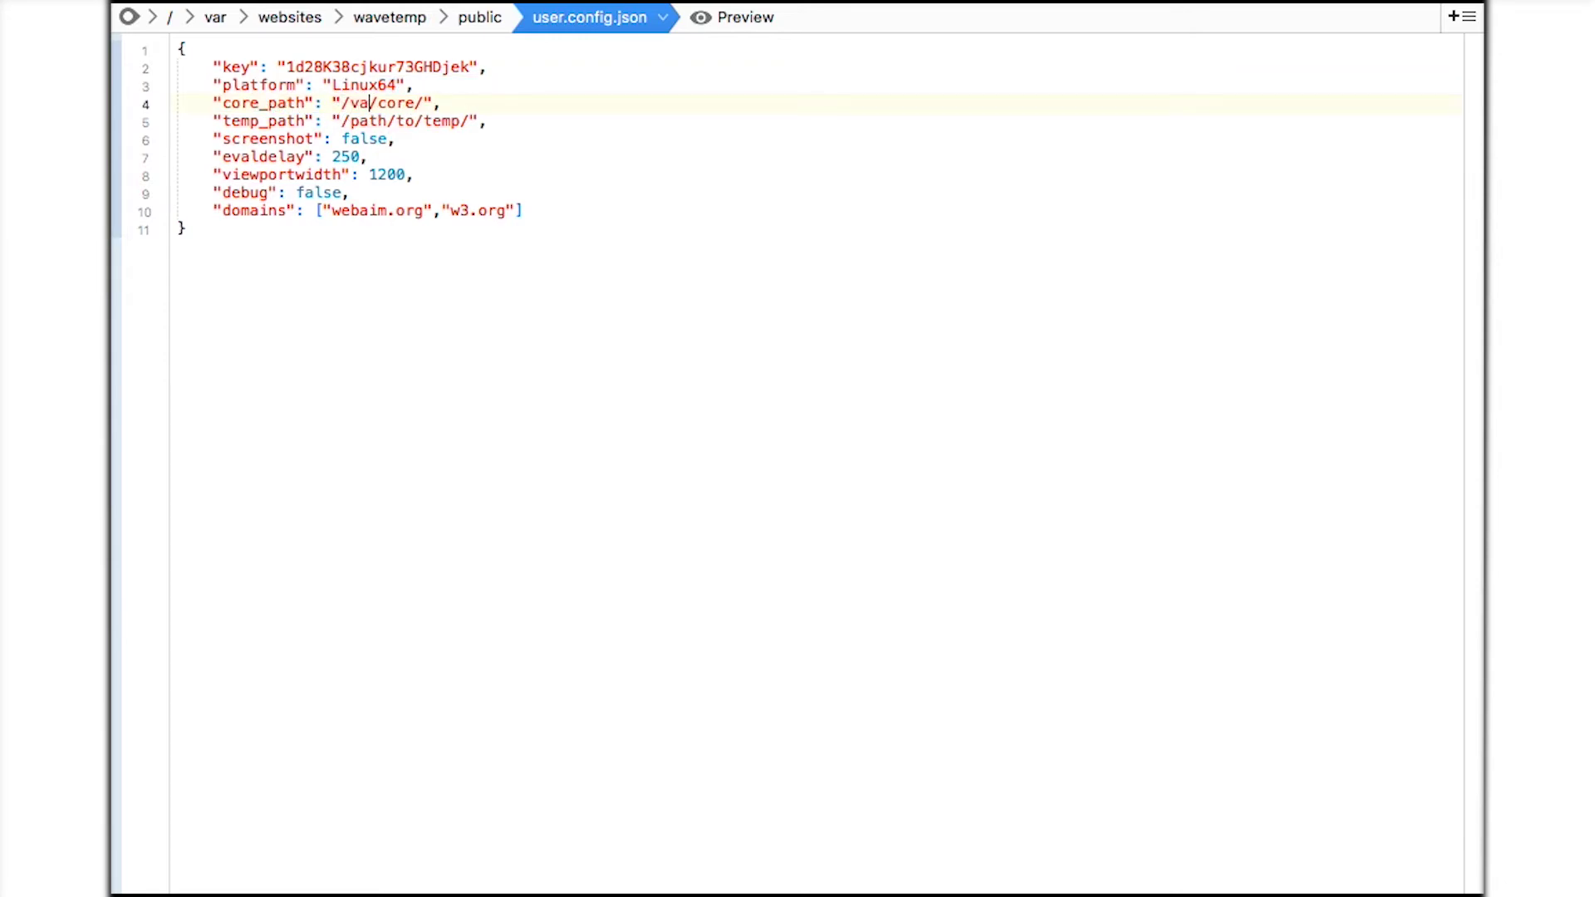
text(bsites/wavete)
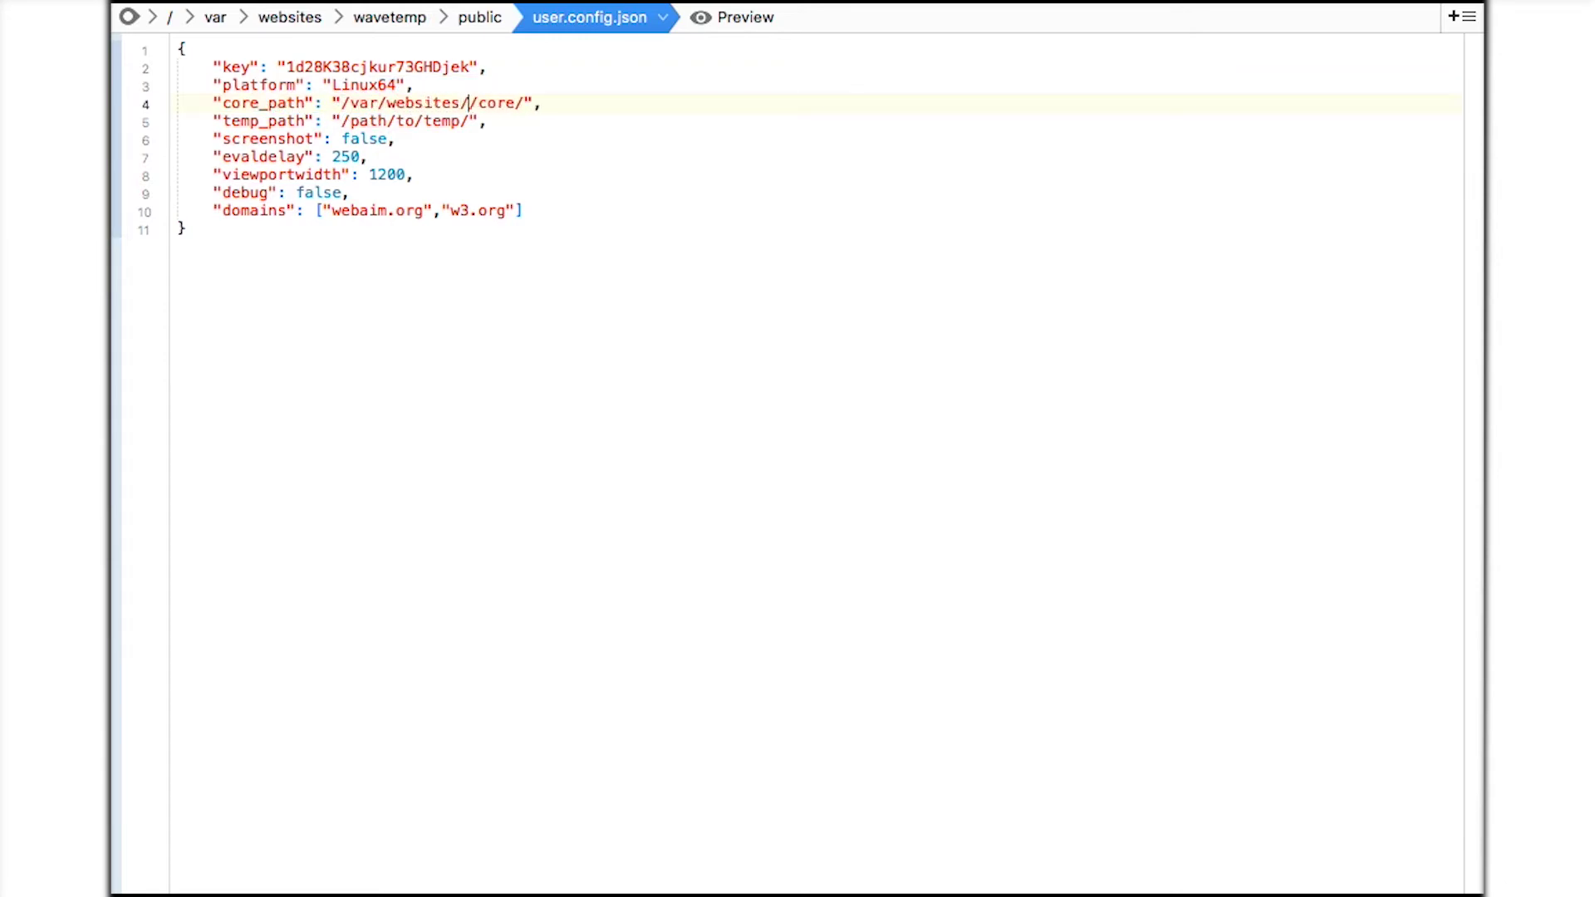
text(mp)
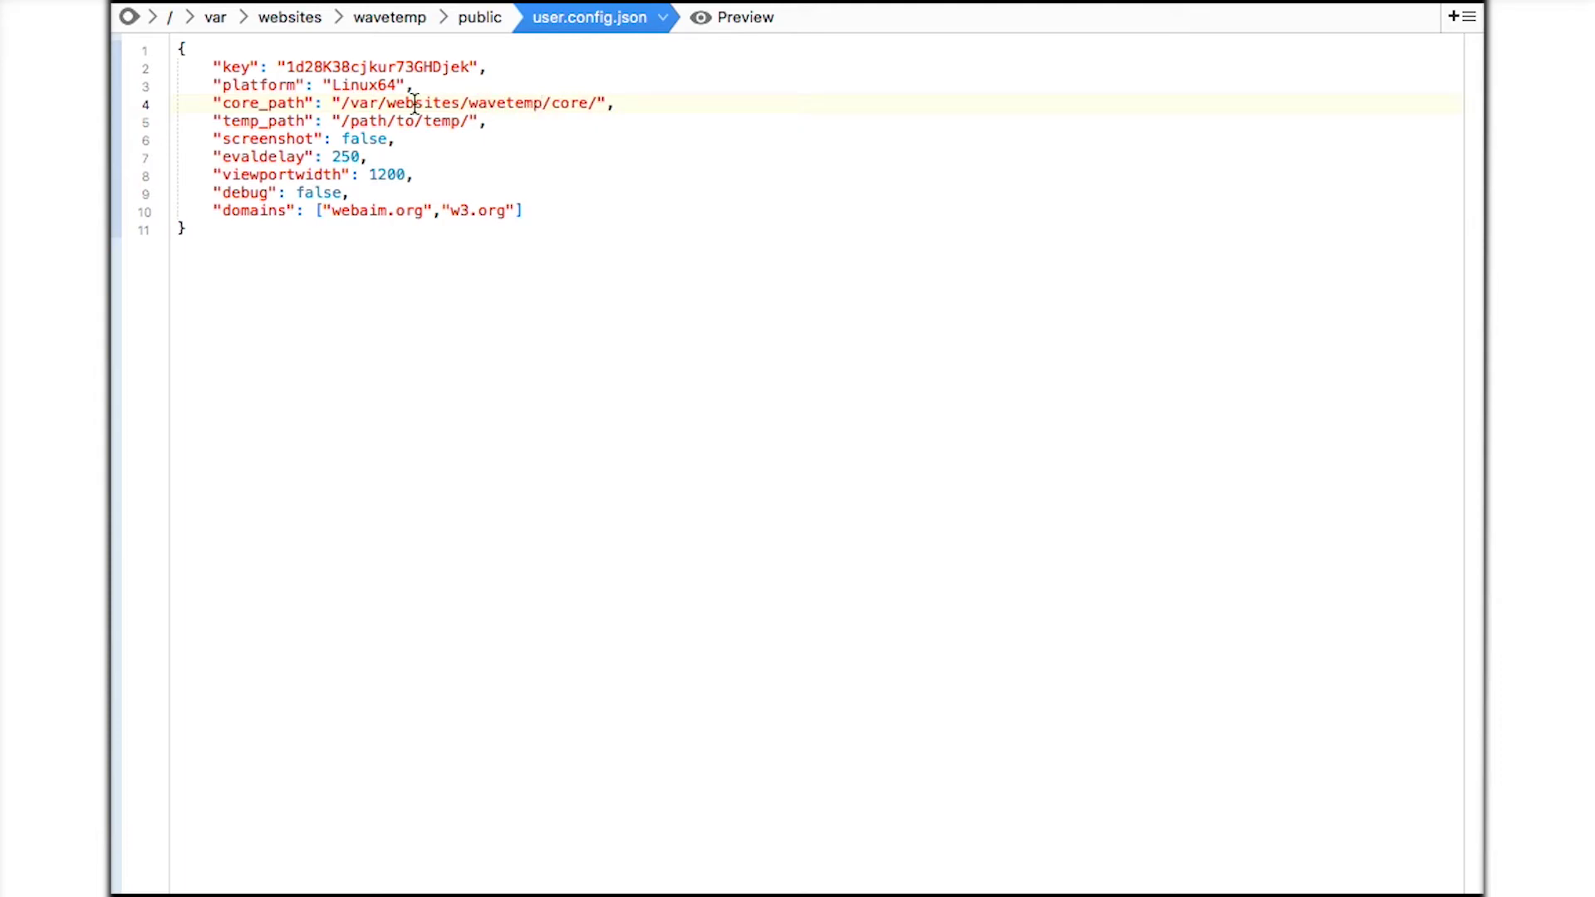
click(414, 123)
drag(415, 123, 342, 121)
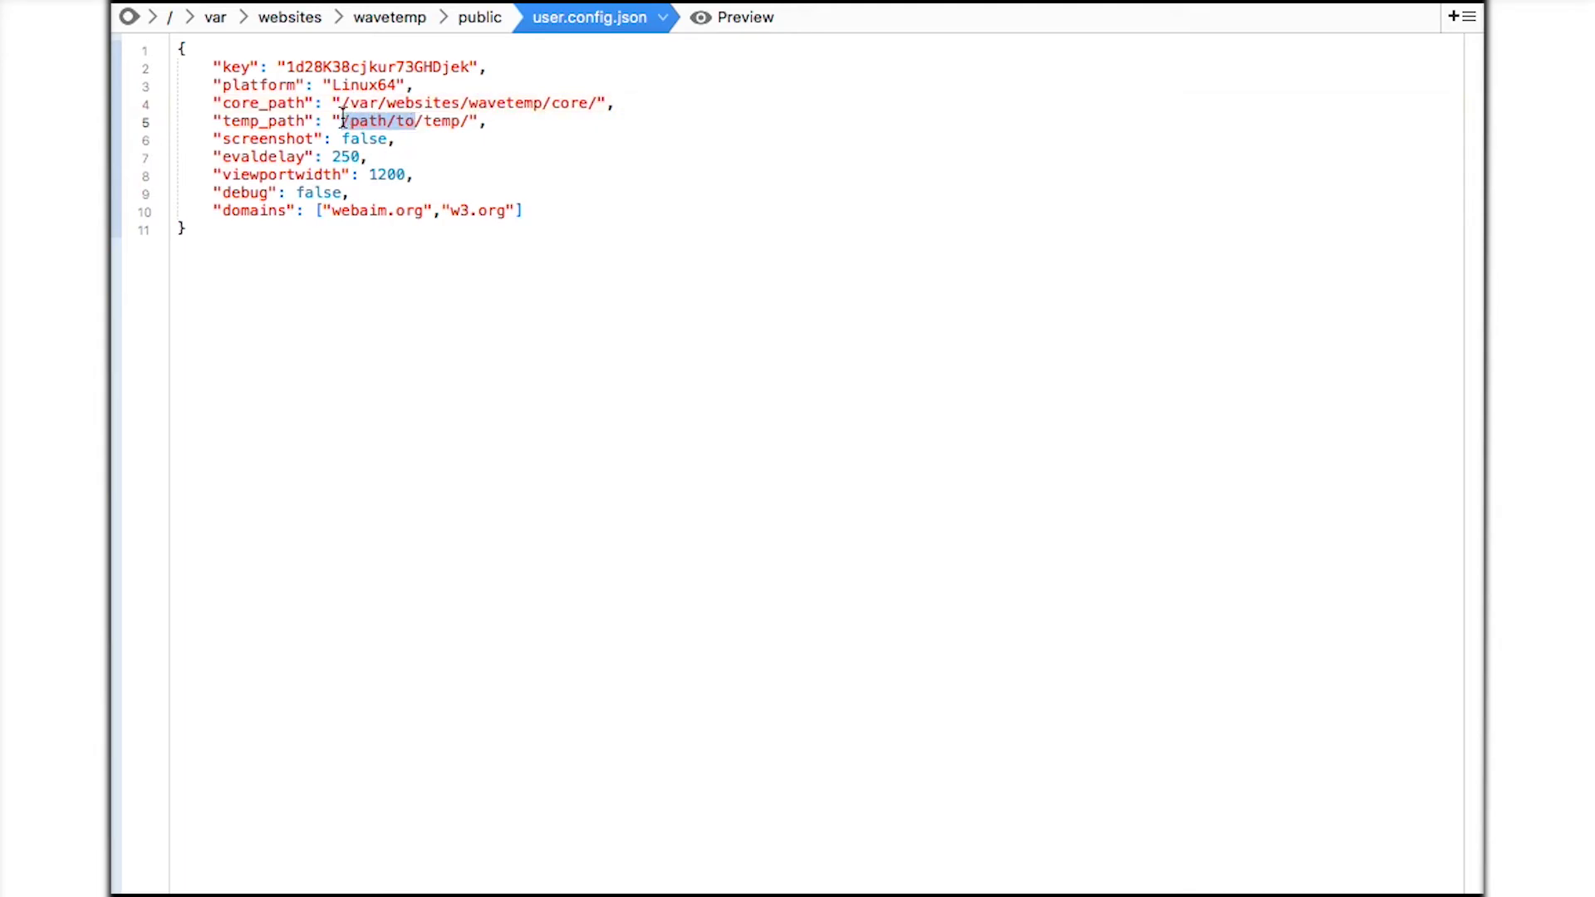
text(/var/websit)
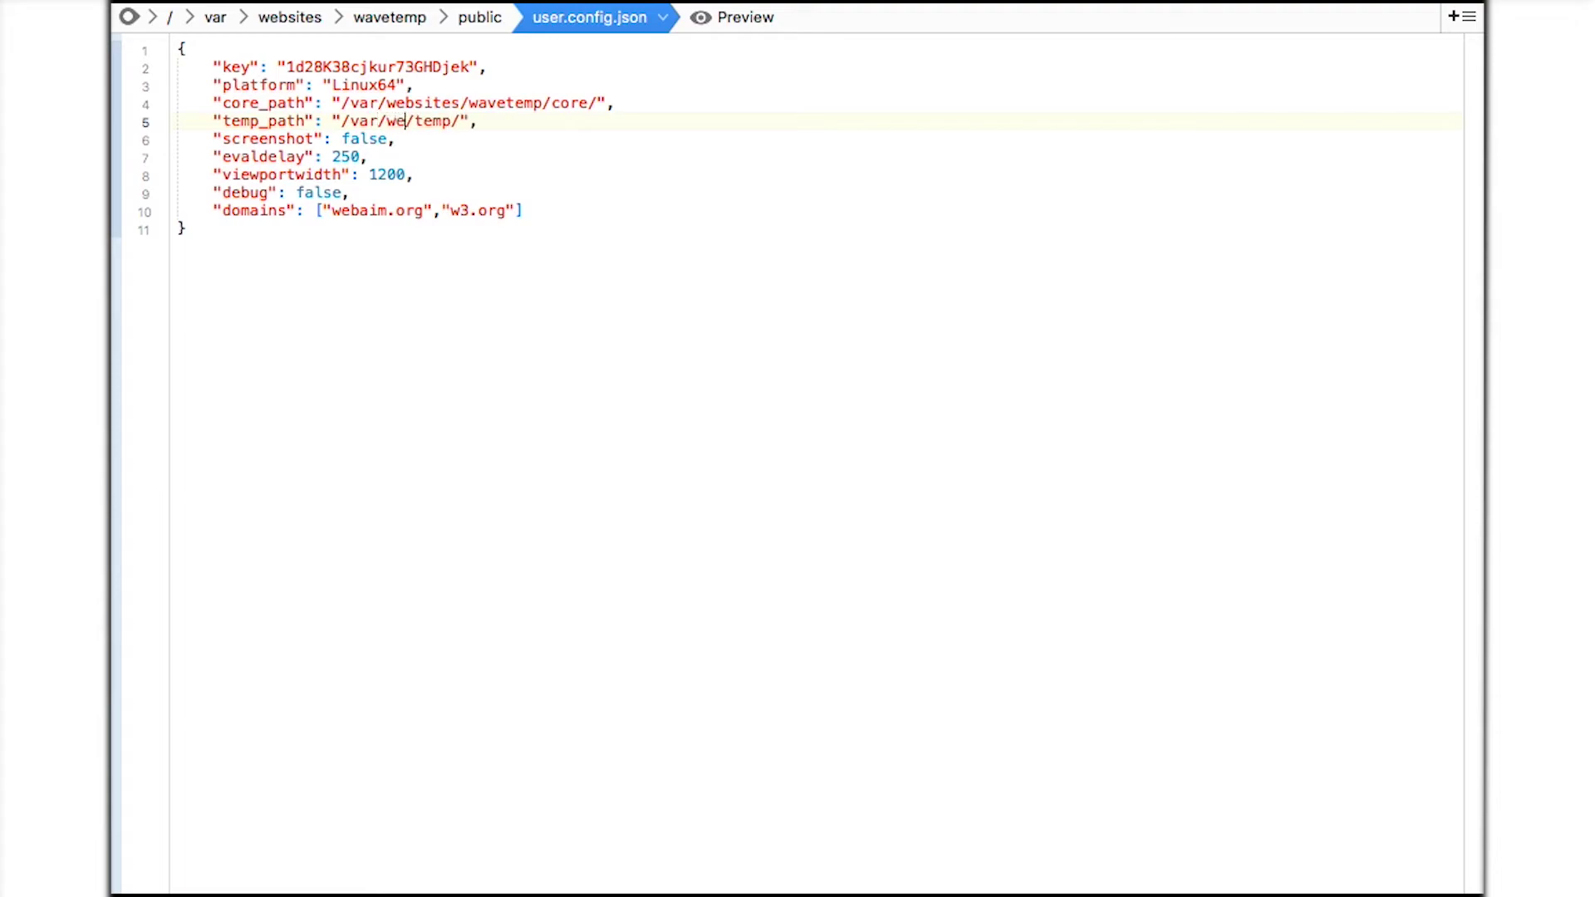
text(es/wavetemp)
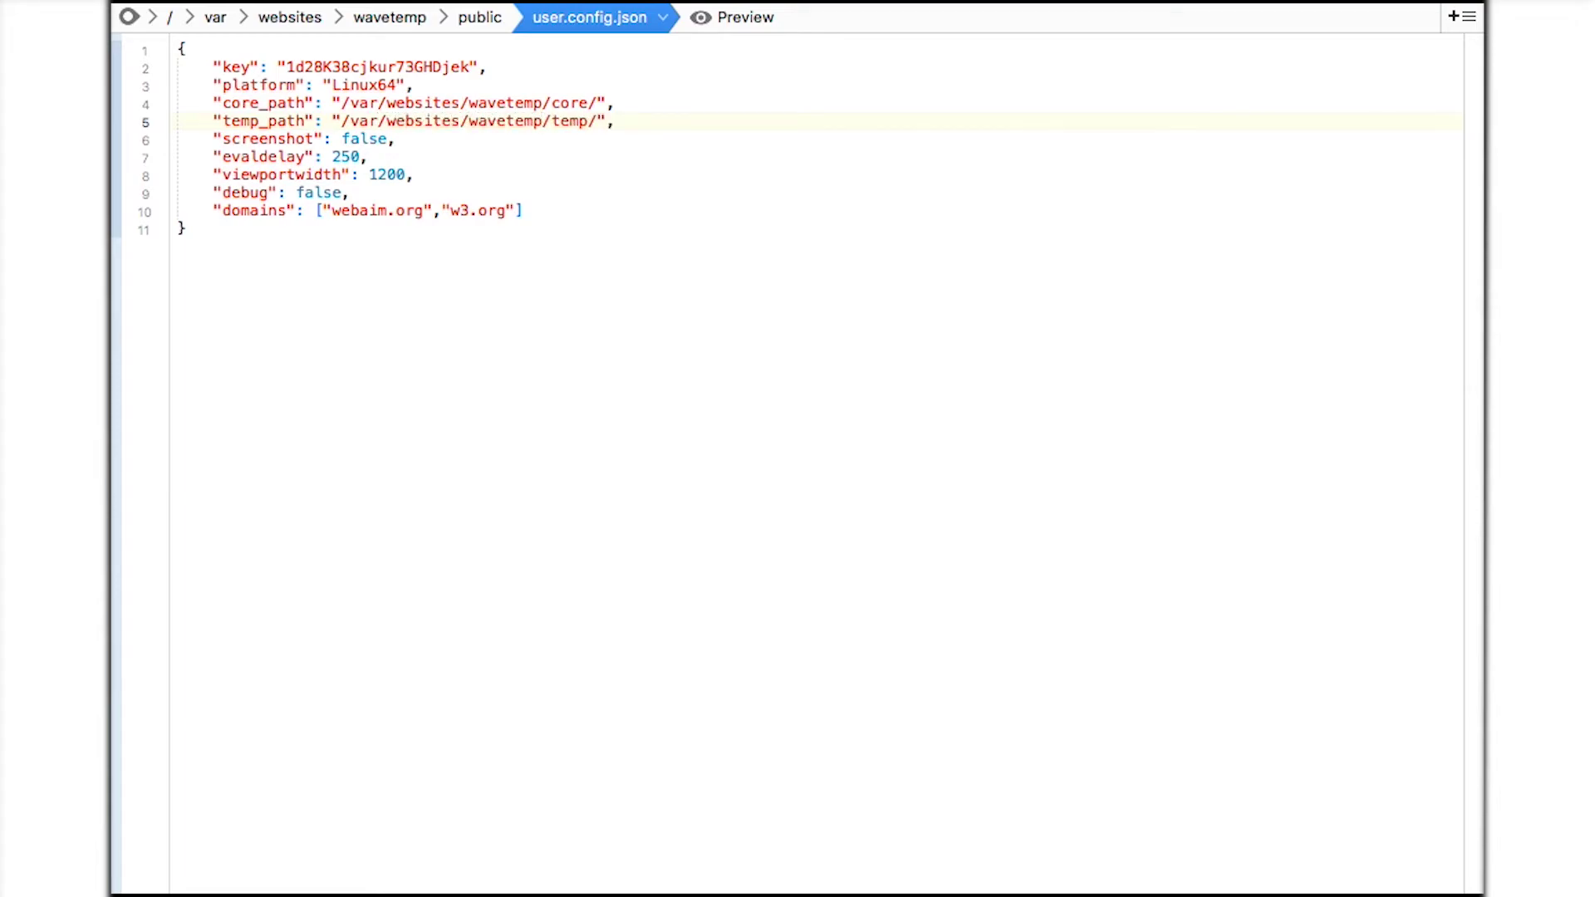
click(214, 138)
shift+click(523, 211)
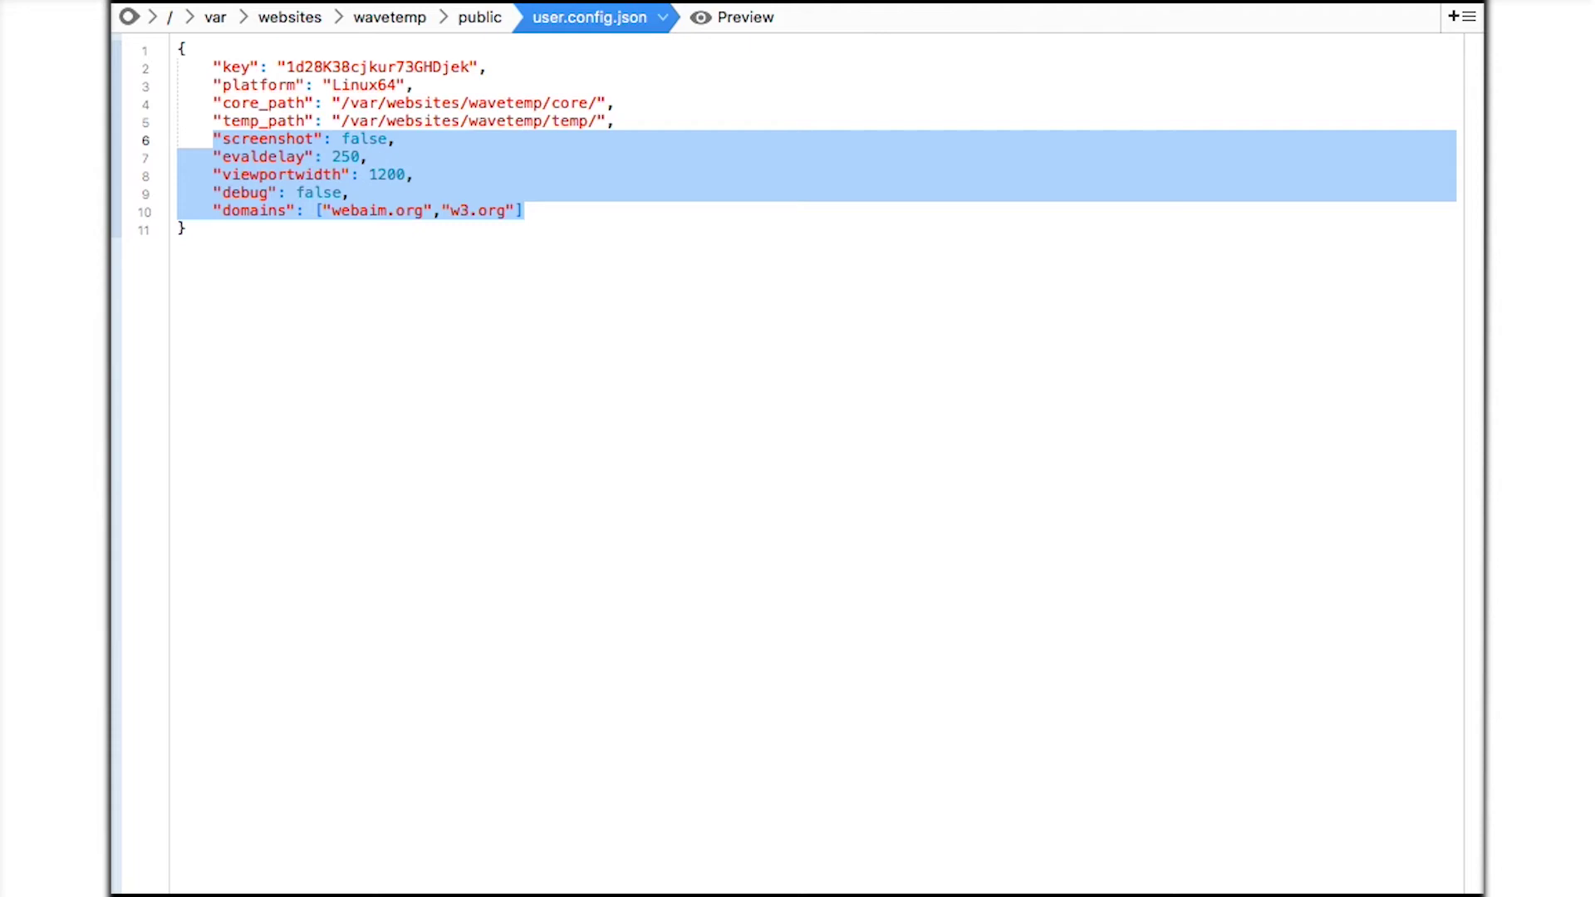
Select the API key value on line 2 of user.config.json to copy it.
click(475, 320)
double_click(410, 67)
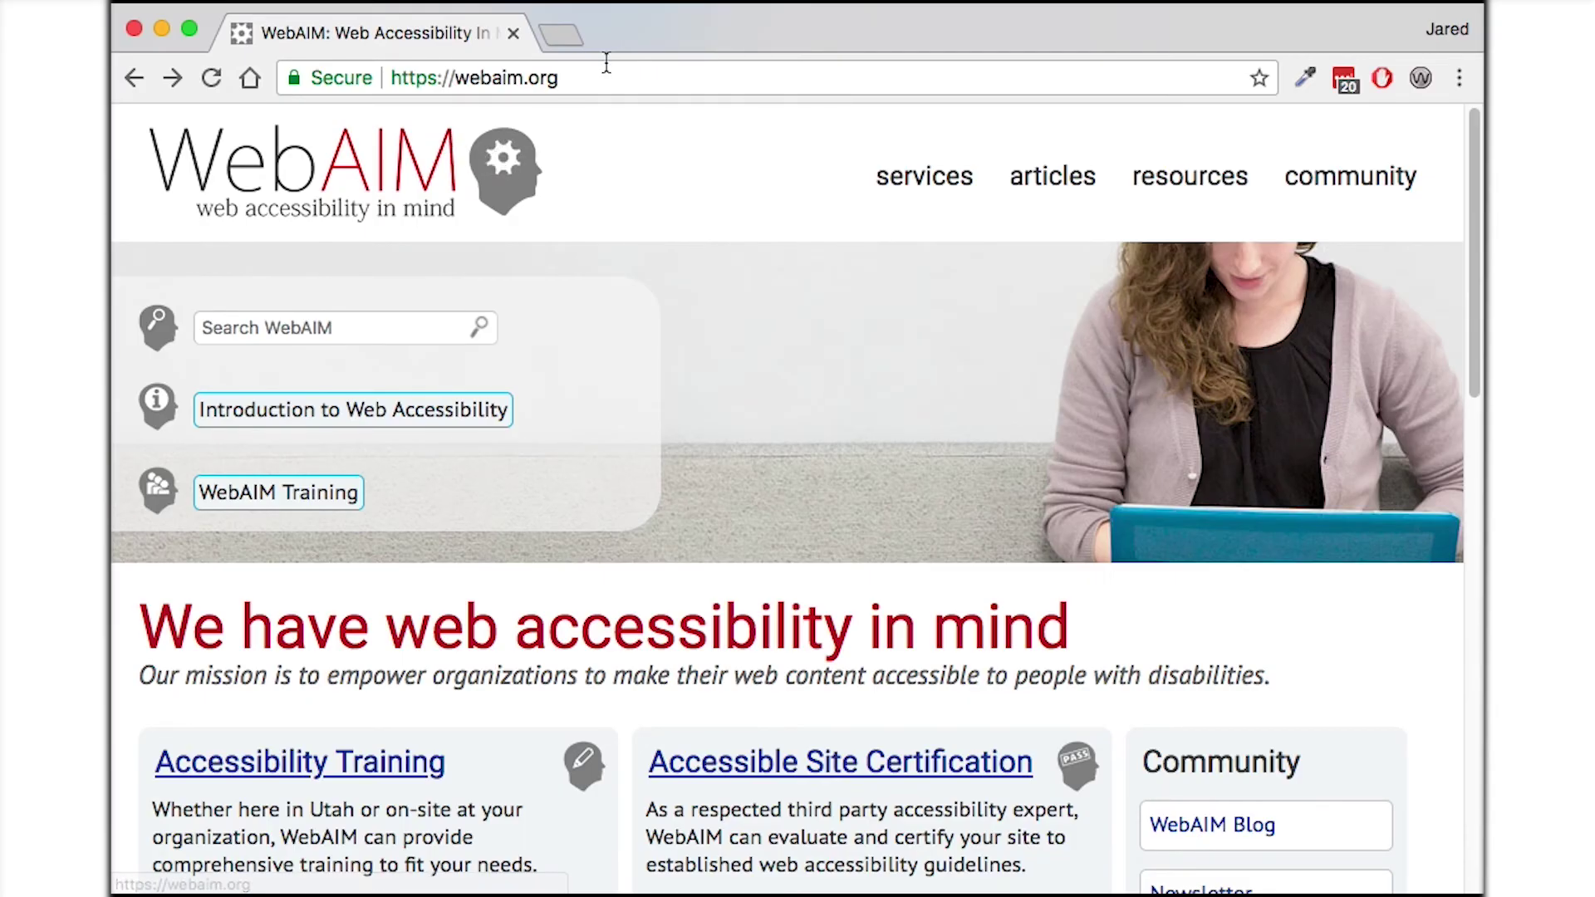
Load webaim.org/wavetemp/request.php with the pasted API key and url=w3.org.
click(606, 64)
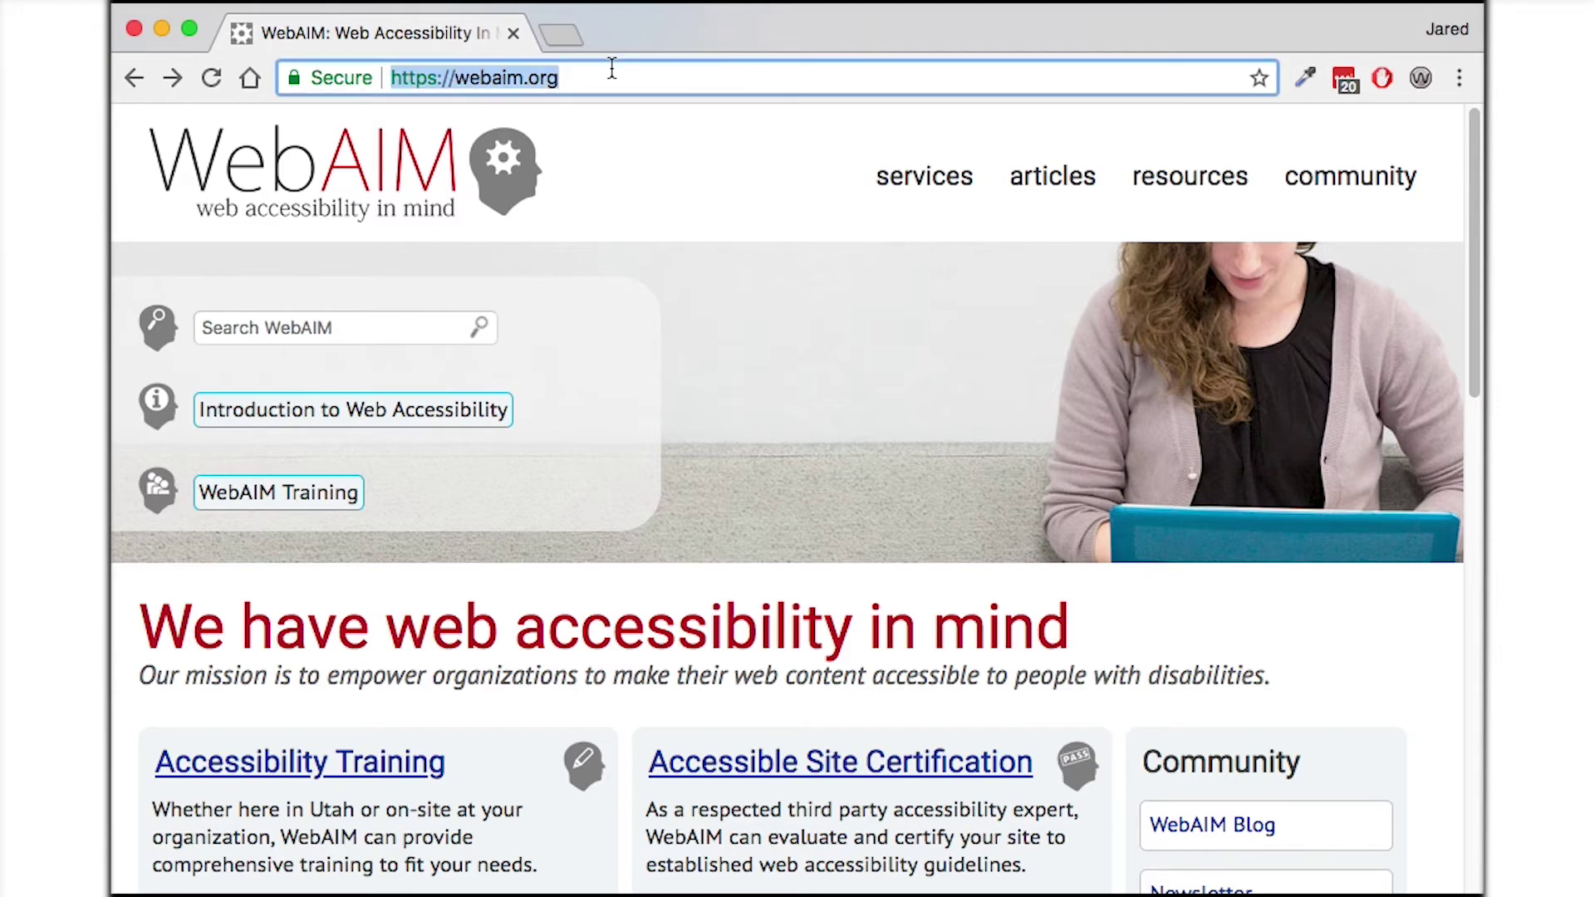
click(612, 75)
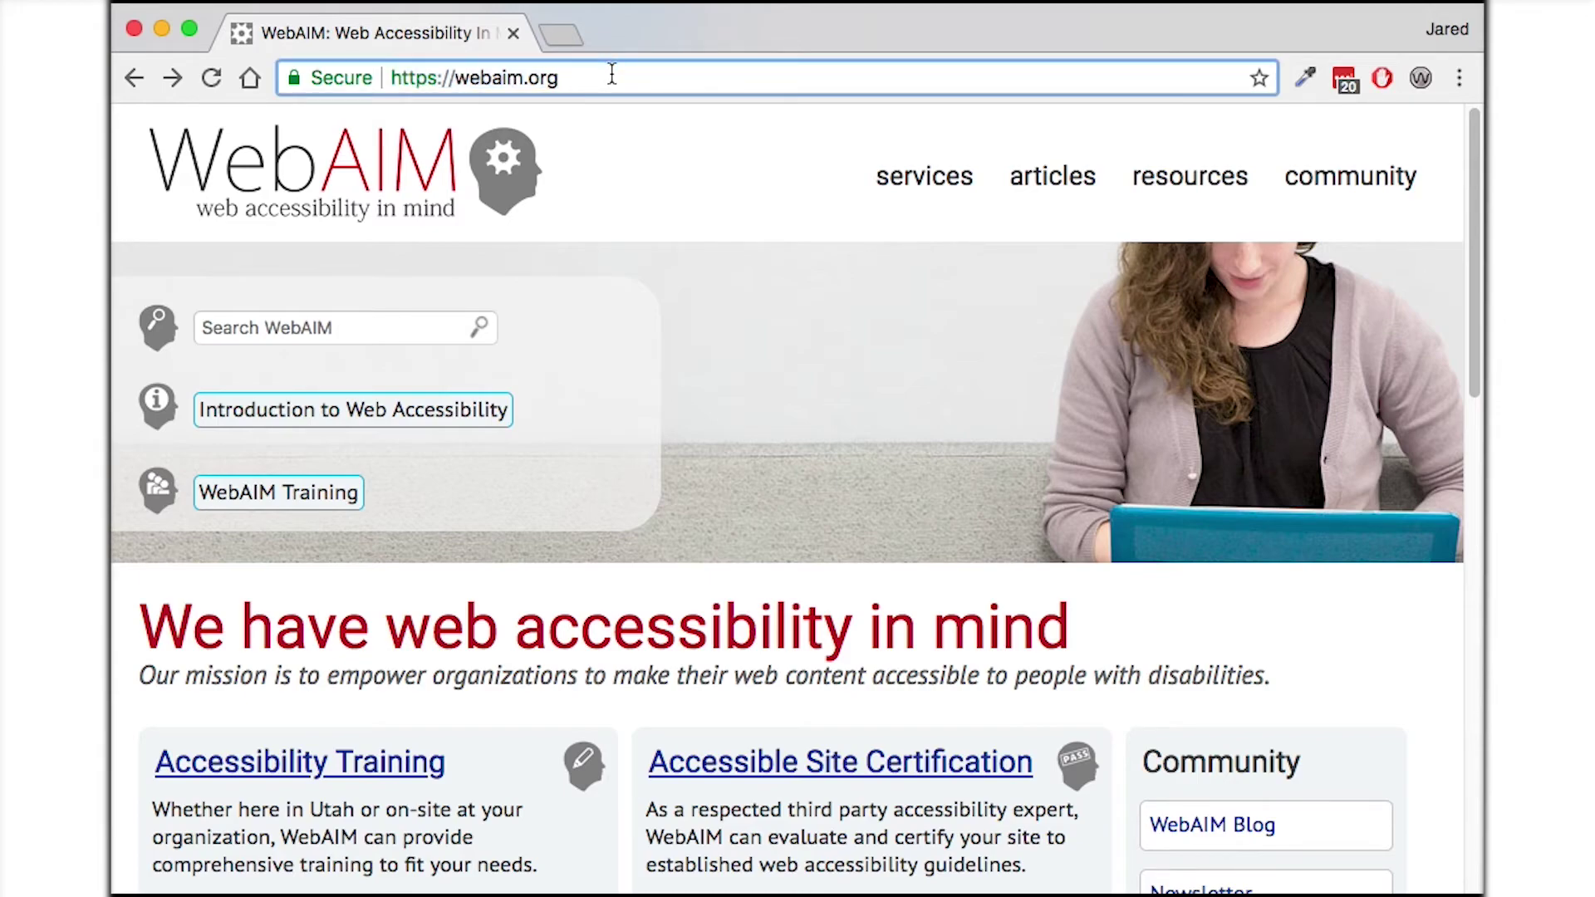
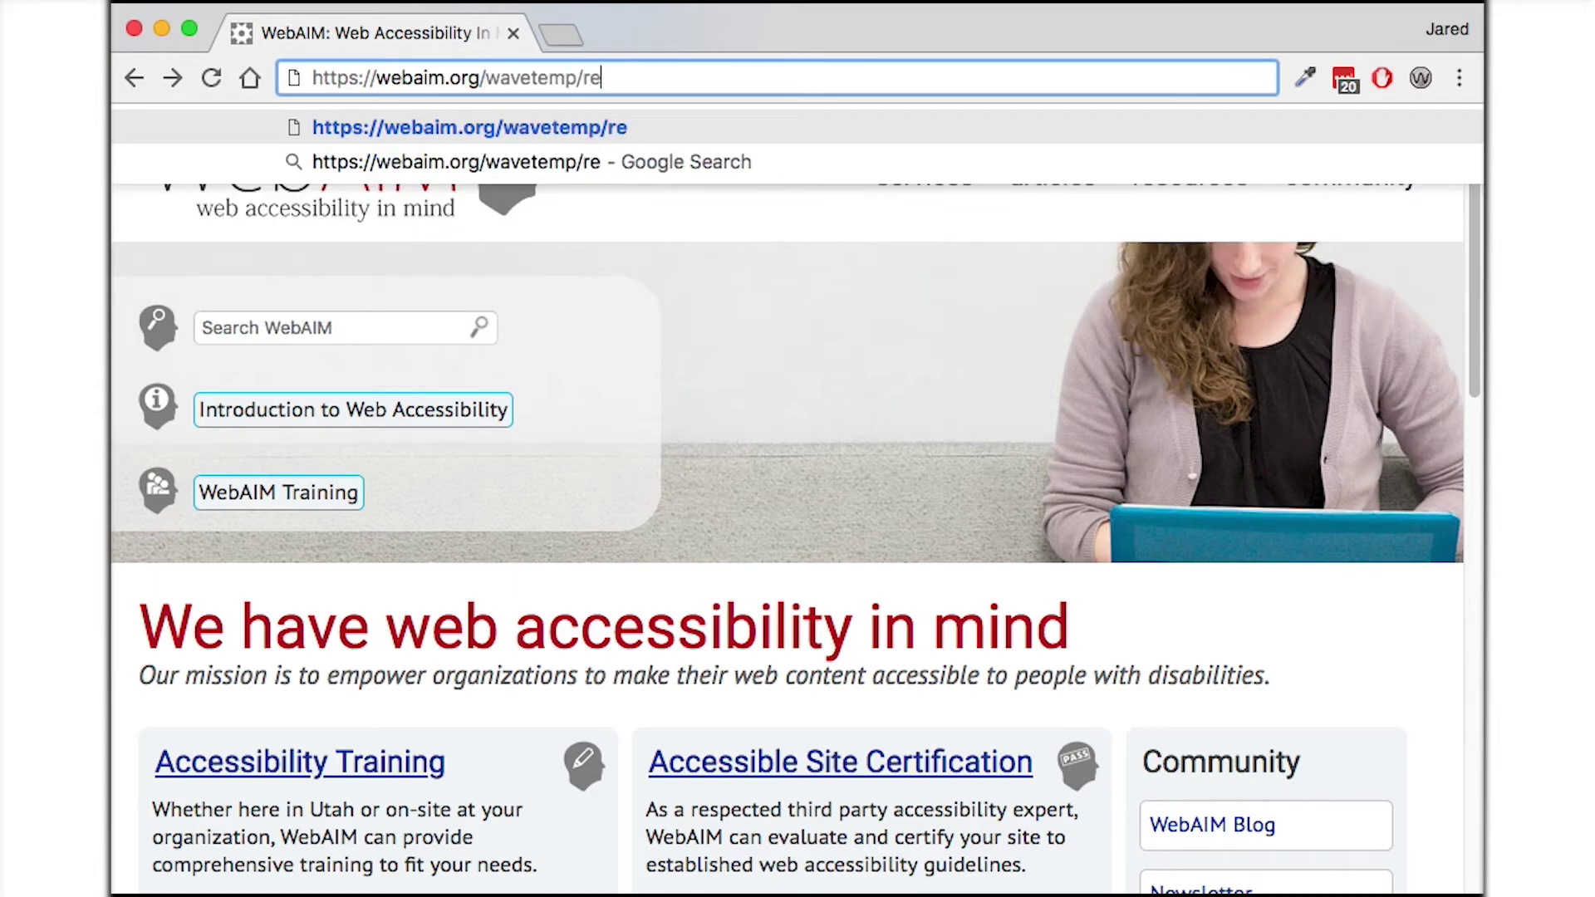
key(BackSpace)
key(BackSpace)
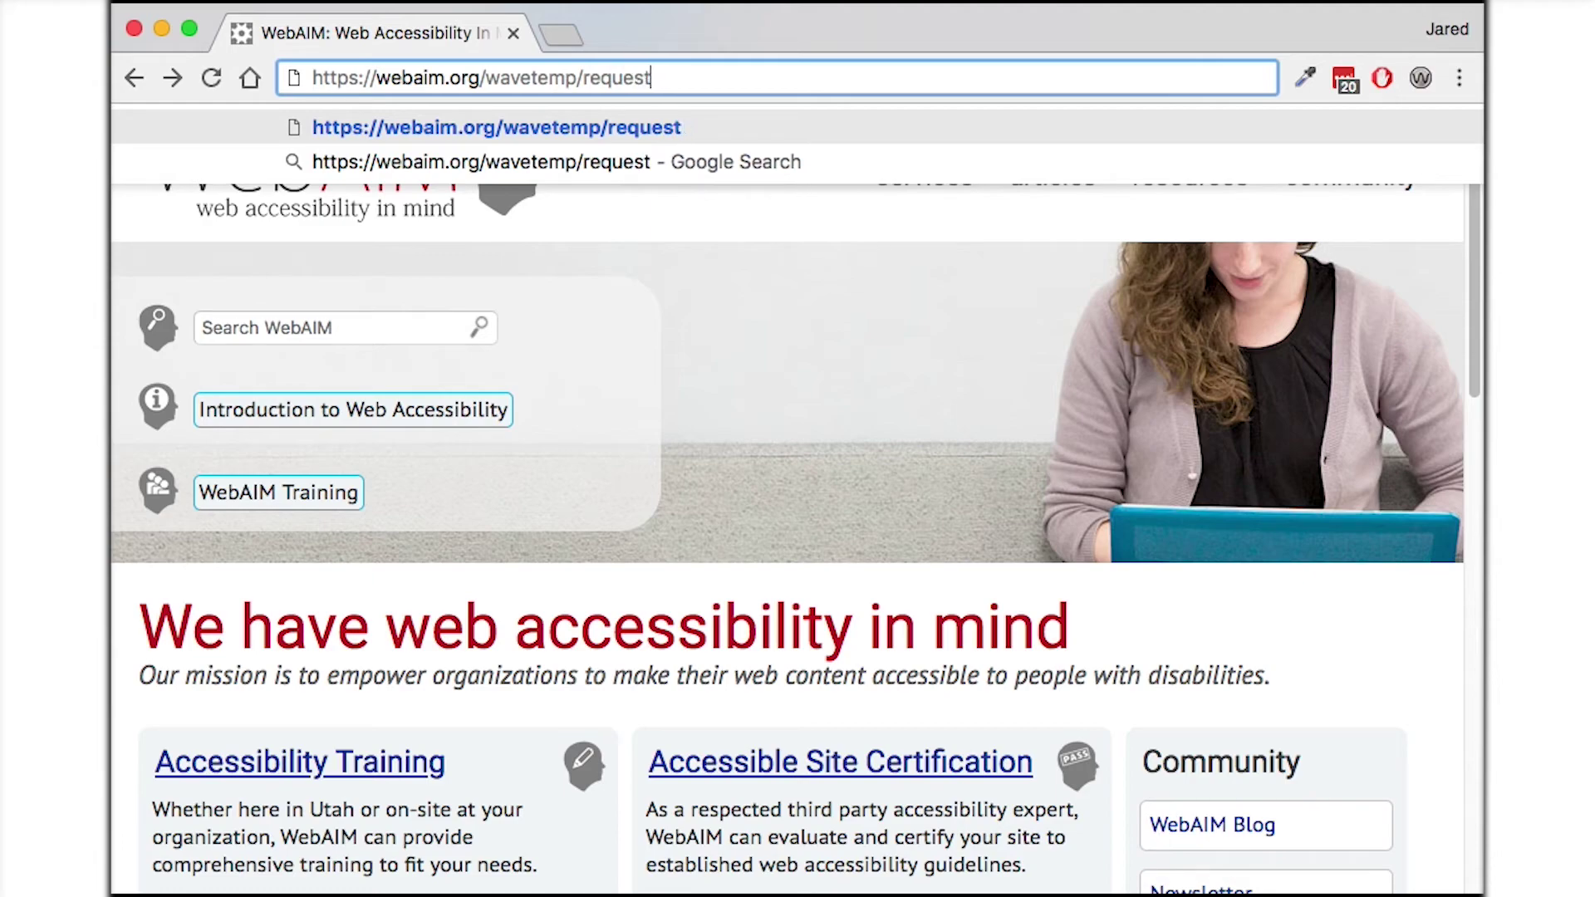
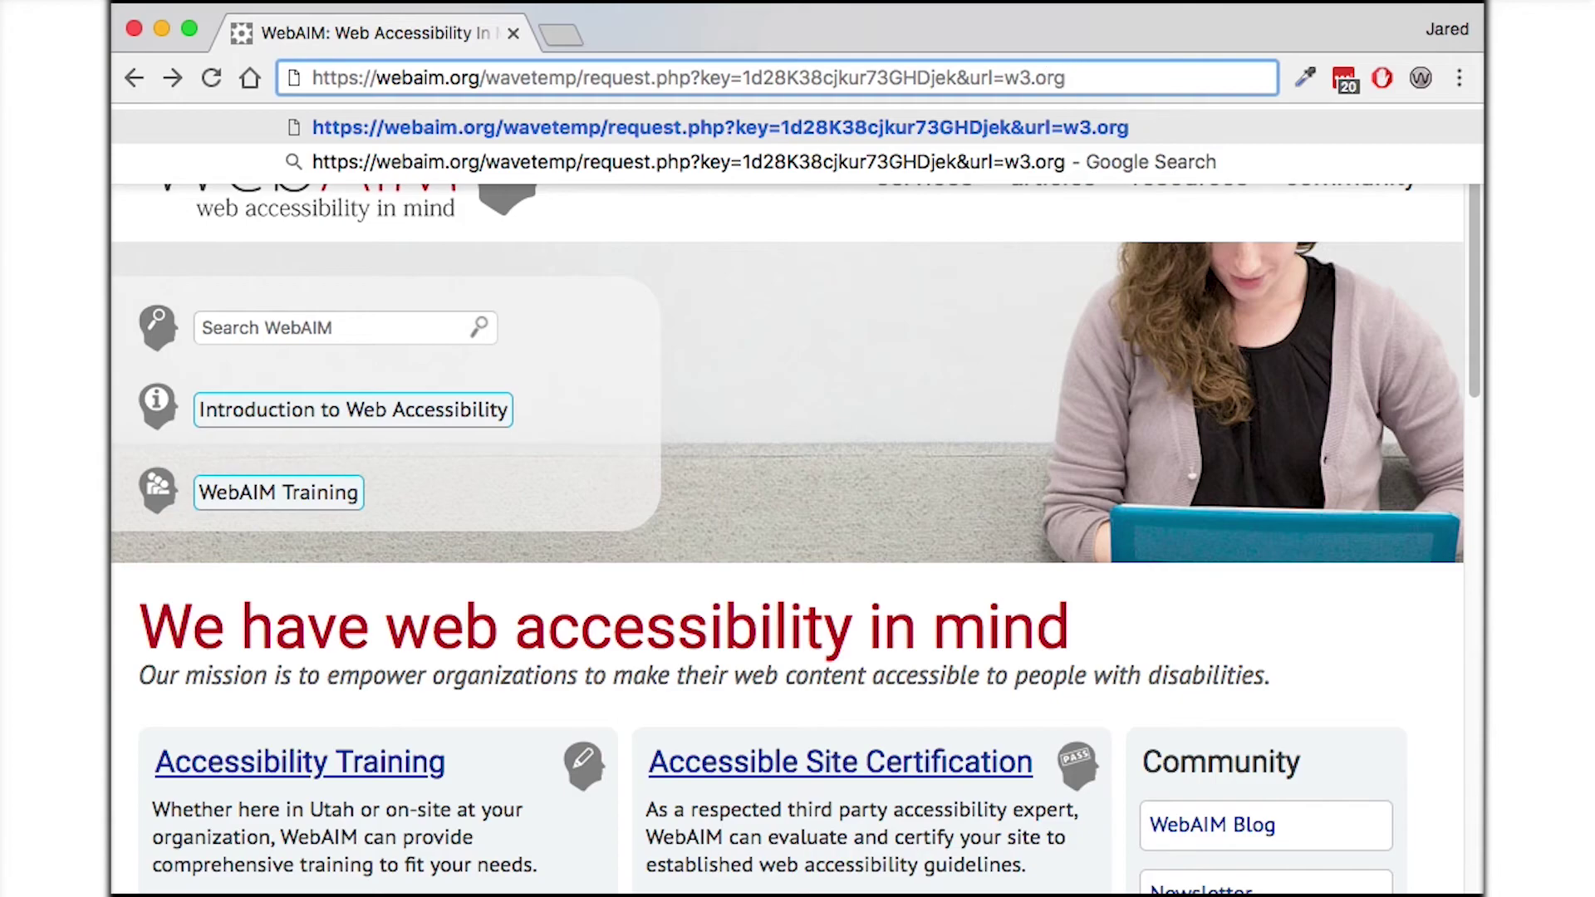
key(Return)
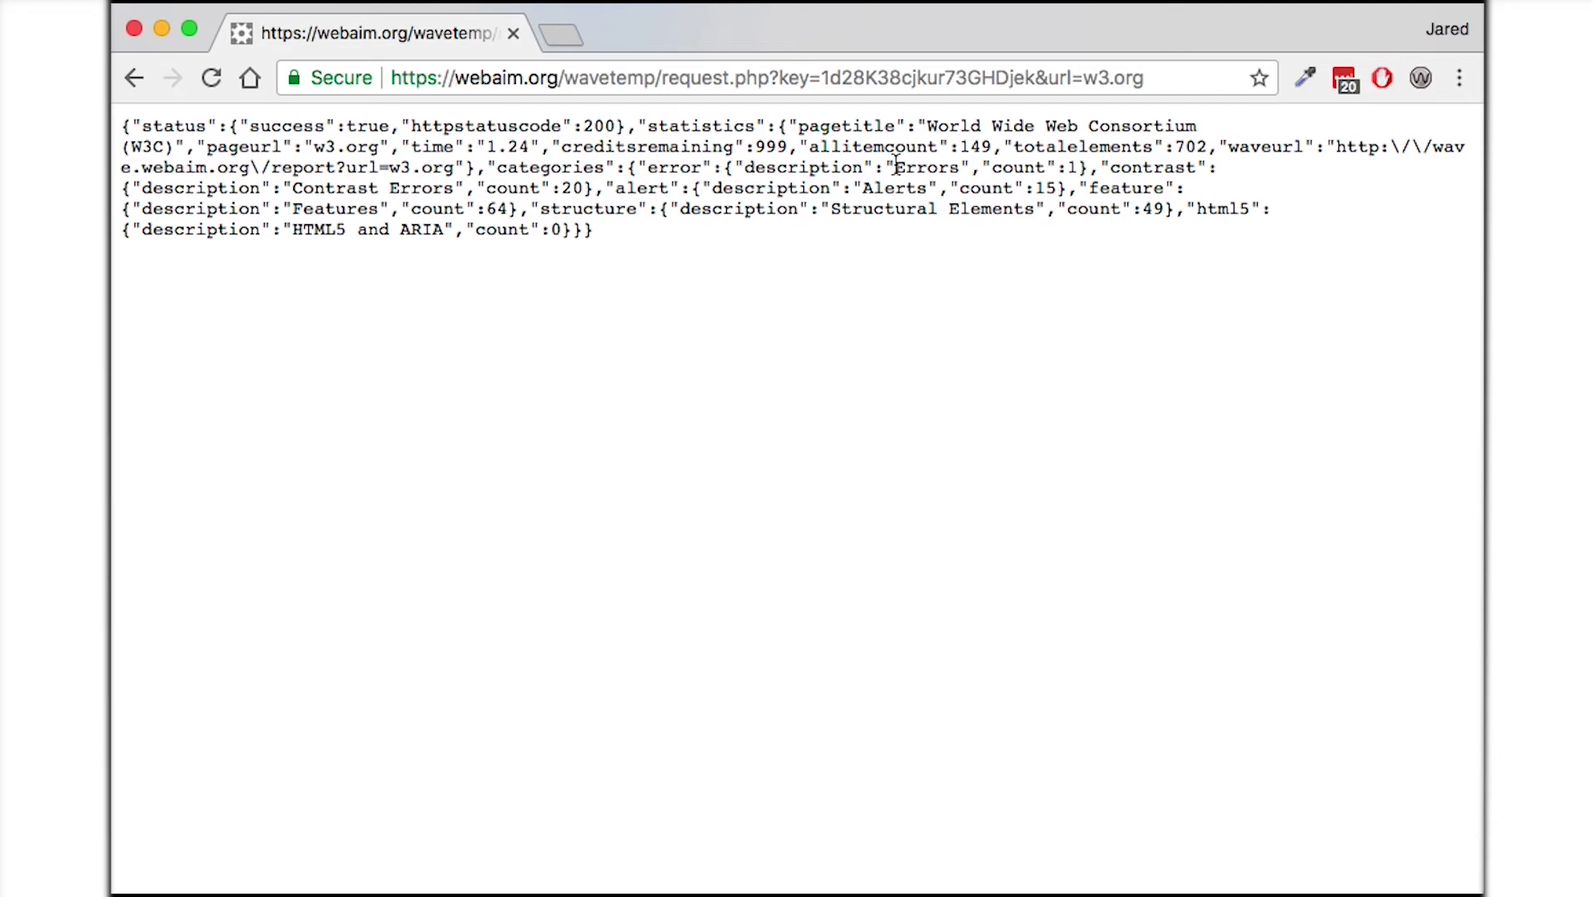
drag(983, 168, 1075, 169)
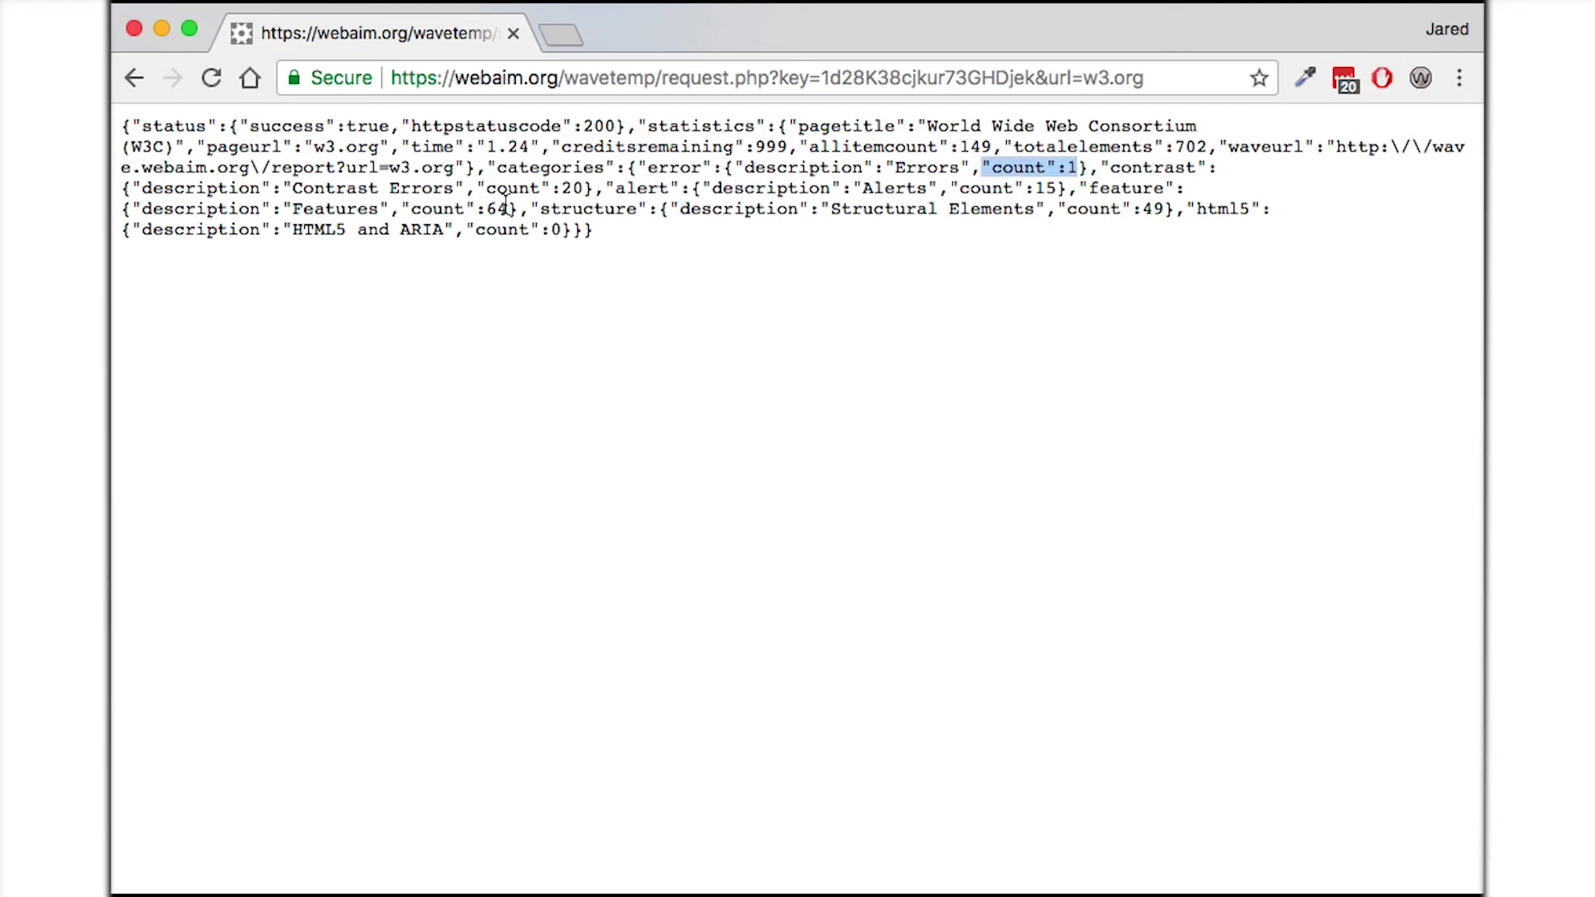
drag(478, 189, 588, 188)
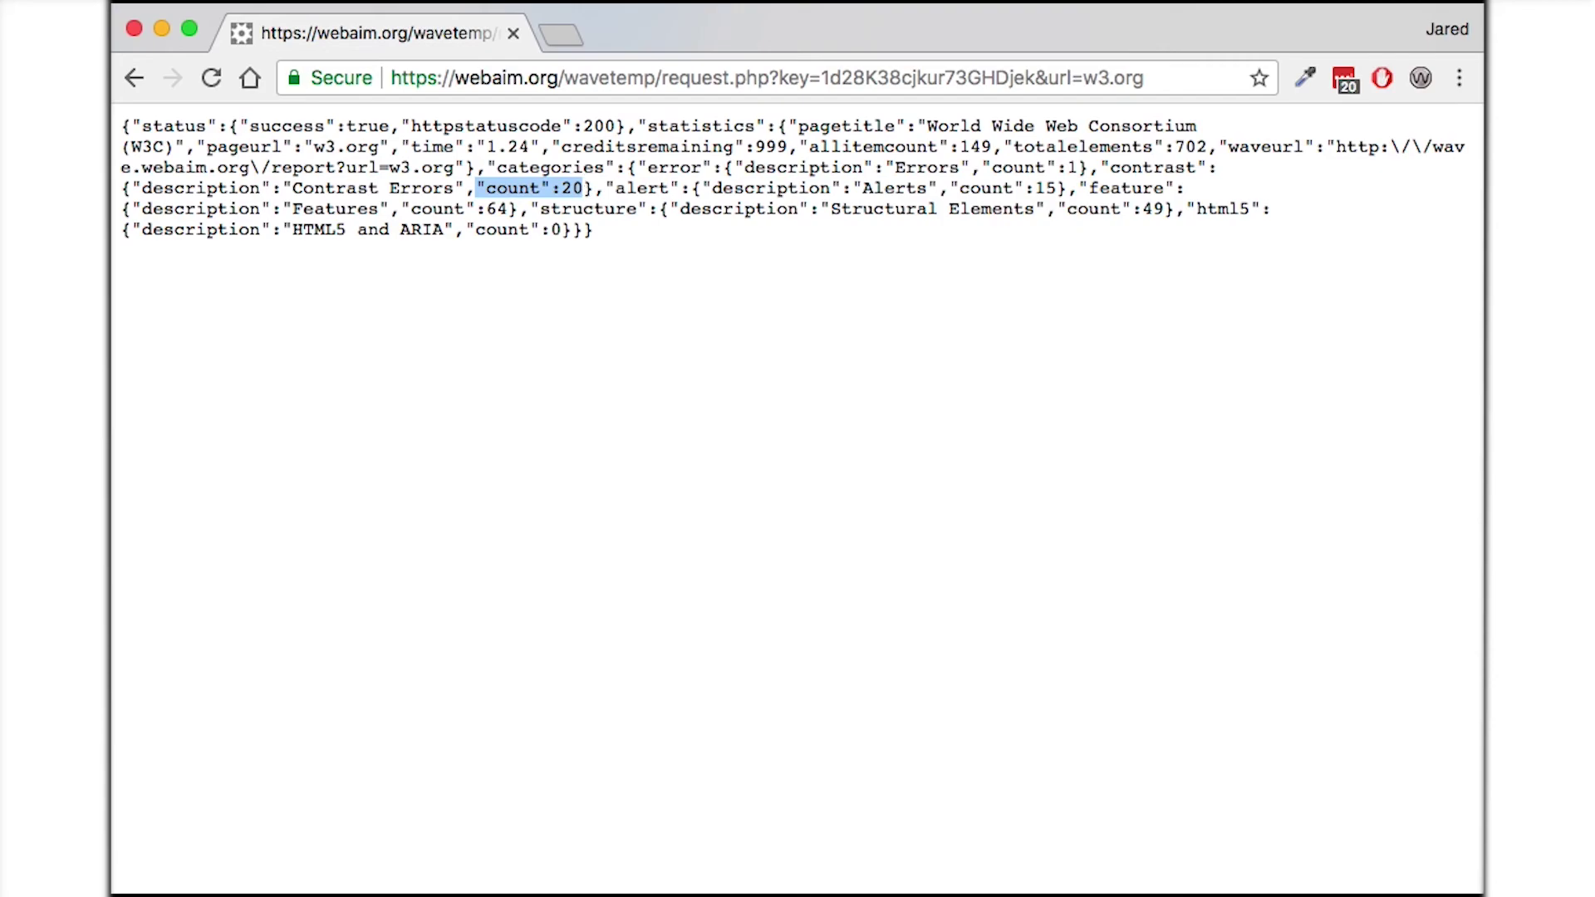
click(1076, 79)
Append &format=xml to the w3.org request URL and reload it.
click(1187, 77)
text(&)
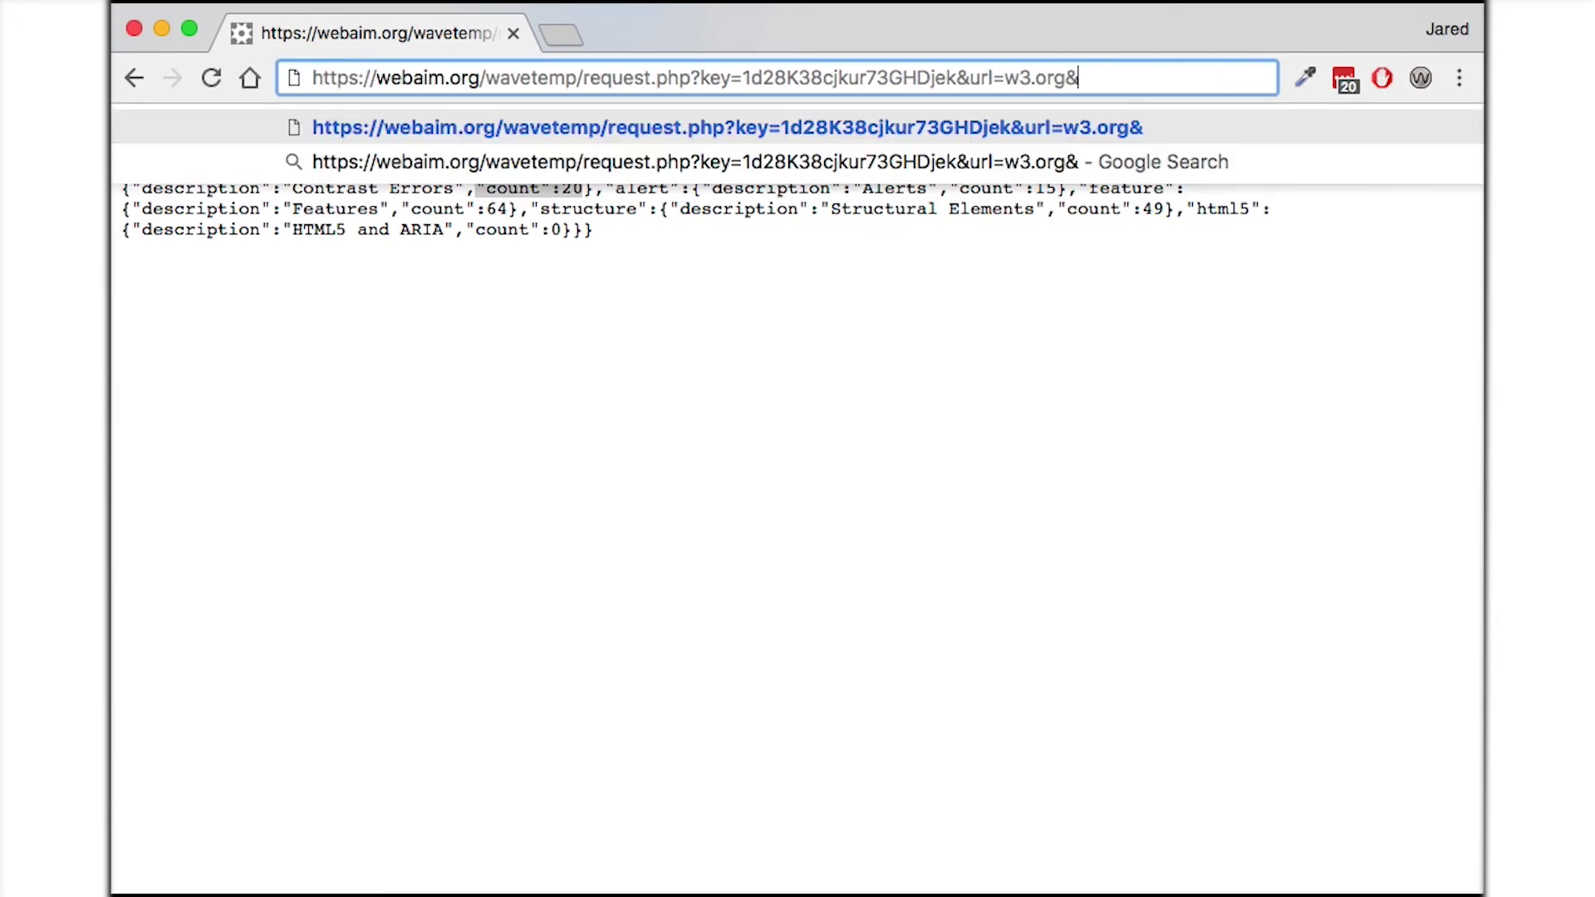
text(format)
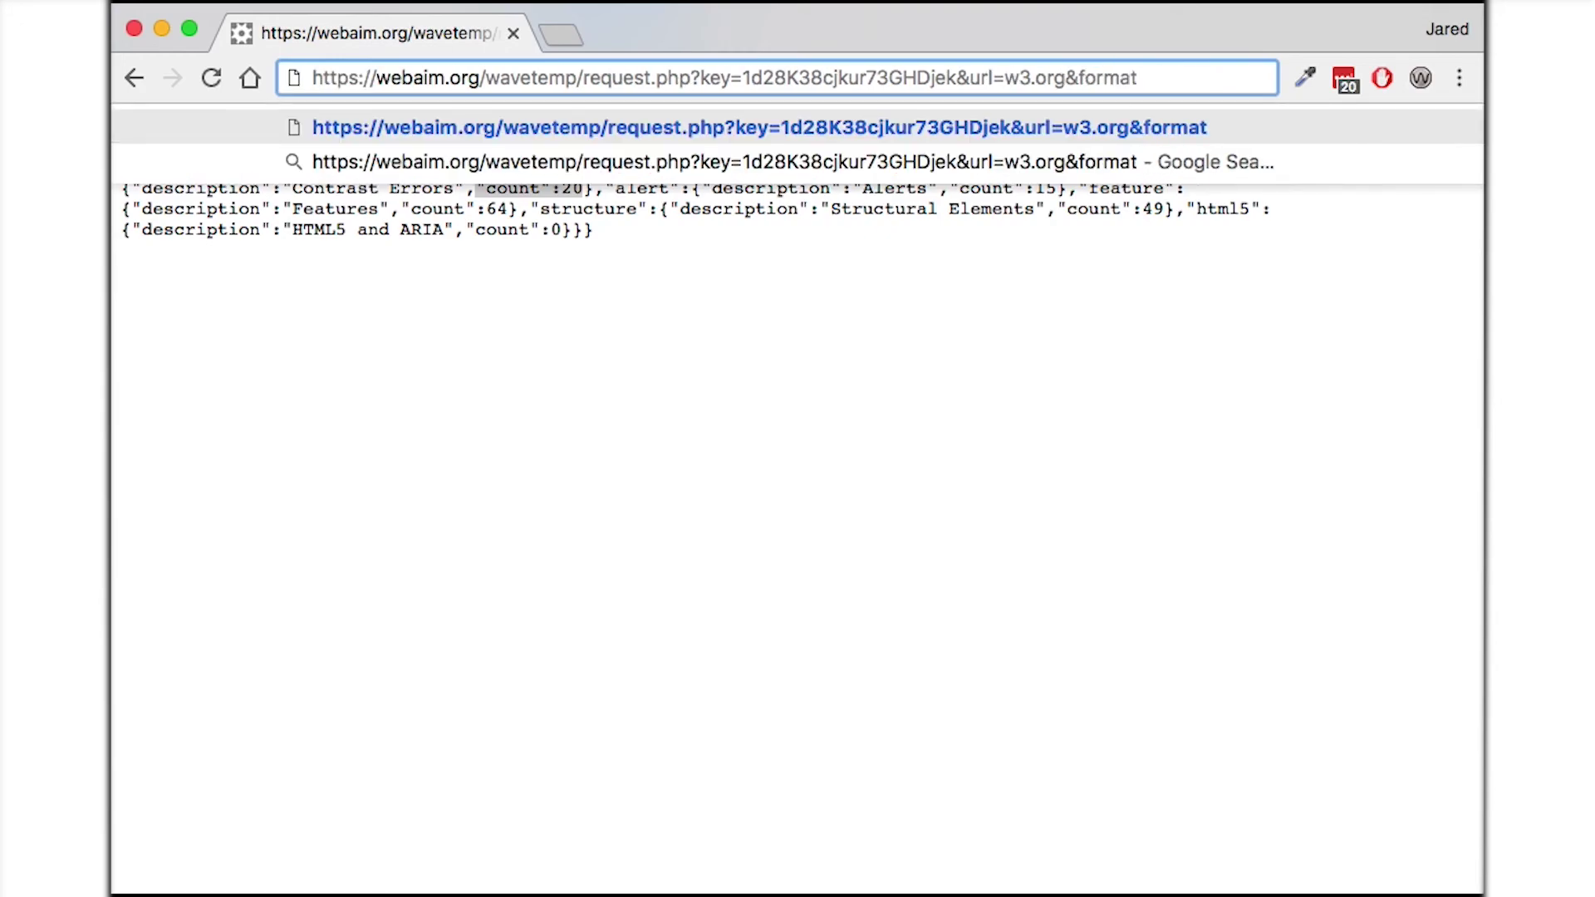
text(=xml)
key(Return)
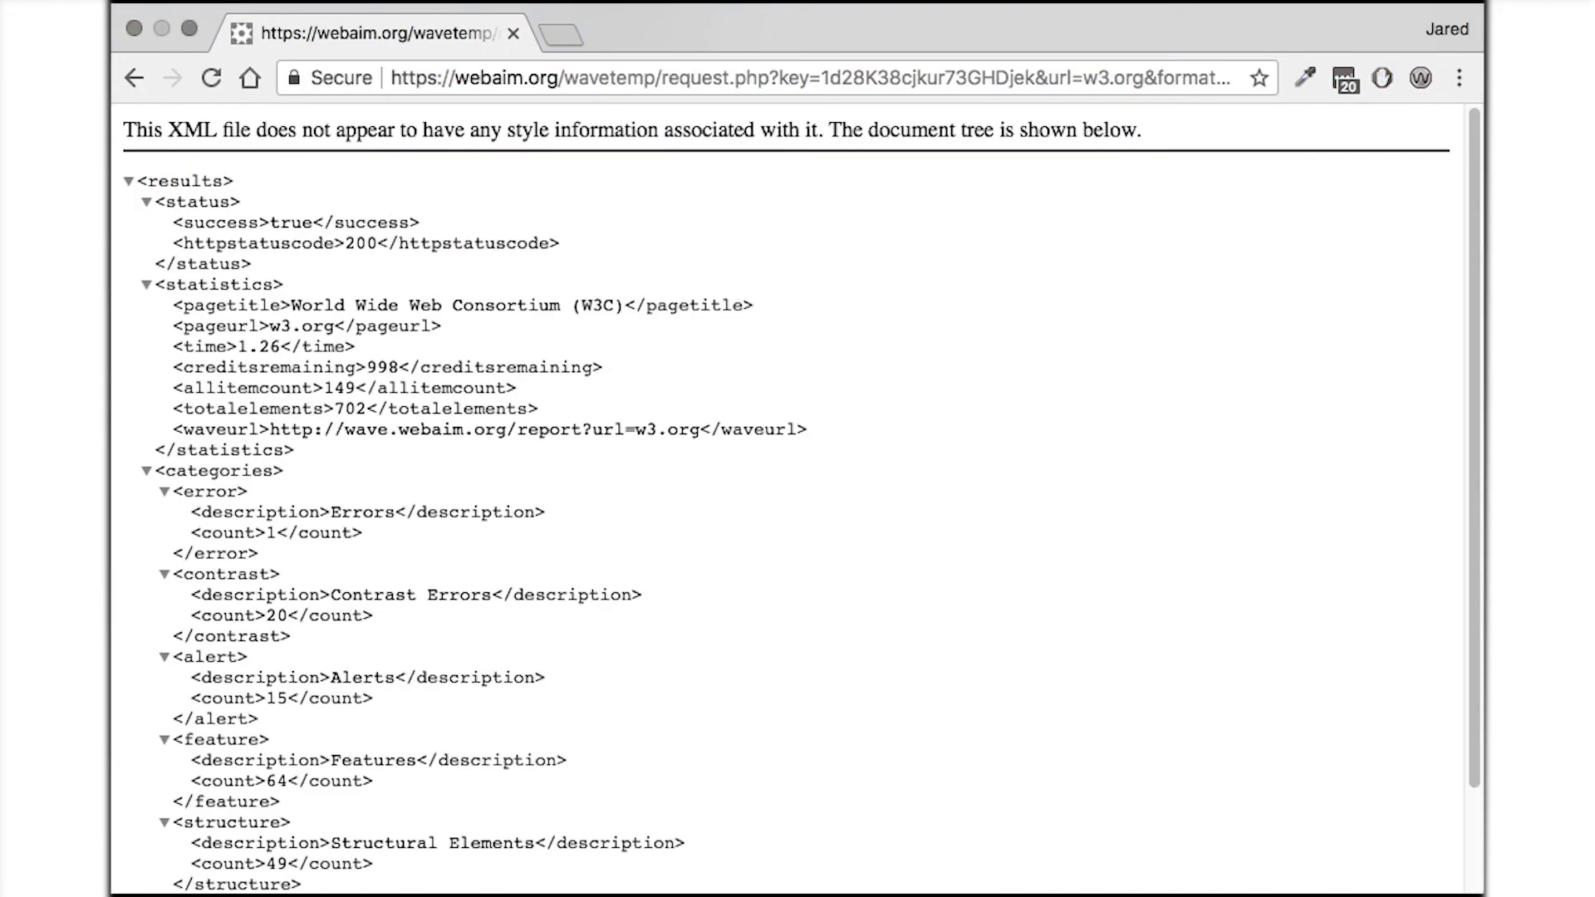